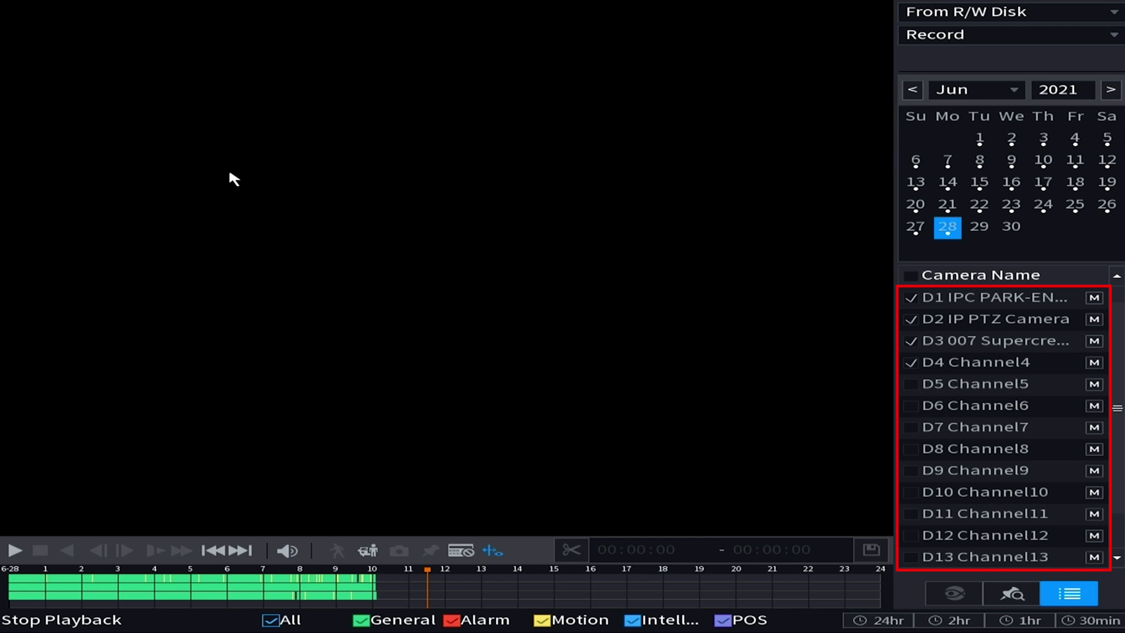
Deselect cameras D2, D3 and D4 so only D1 remains, and play its recording from about 6:00 AM.
left_click(910, 362)
left_click(911, 339)
left_click(910, 319)
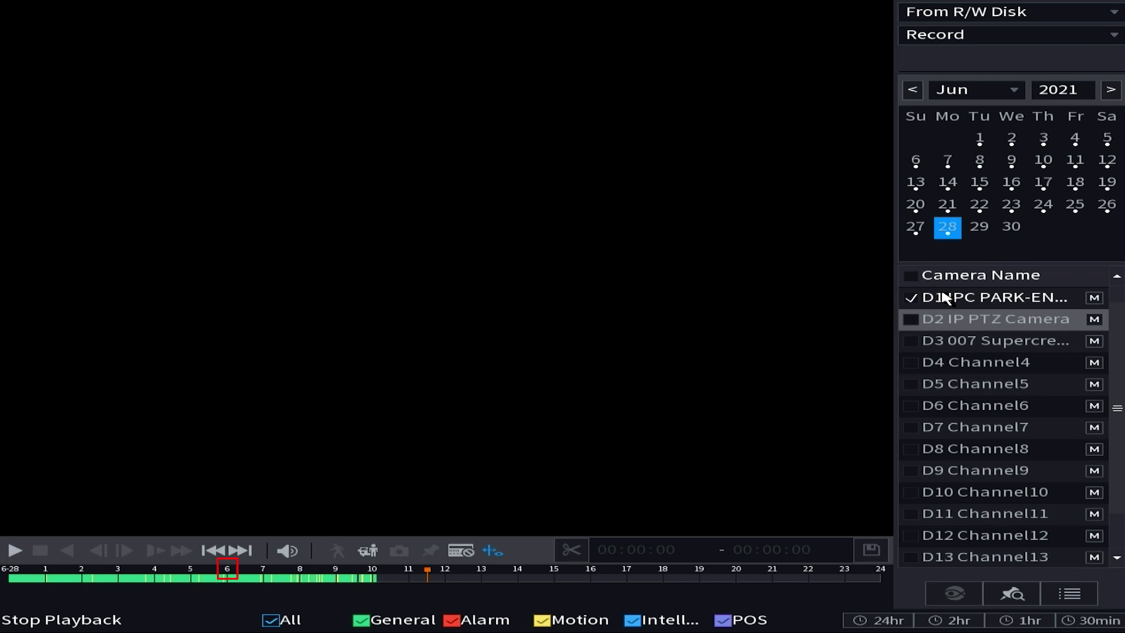
left_click(938, 297)
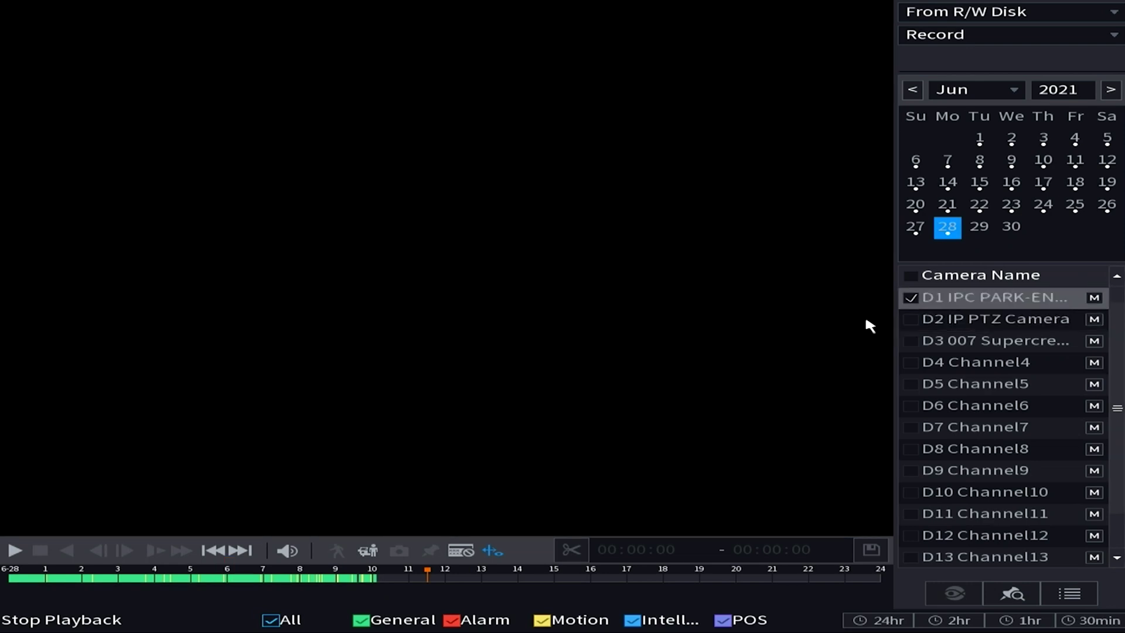
left_click(229, 578)
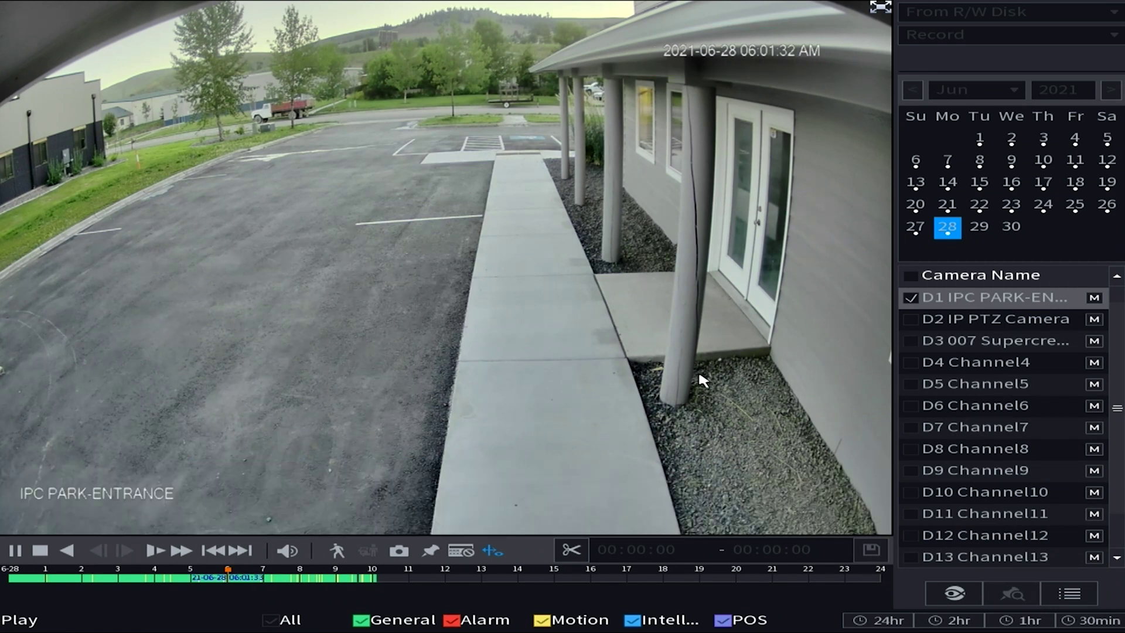
Mark the D1 clip from 06:01:36 to 06:05:57 and pause the playback.
left_click(575, 551)
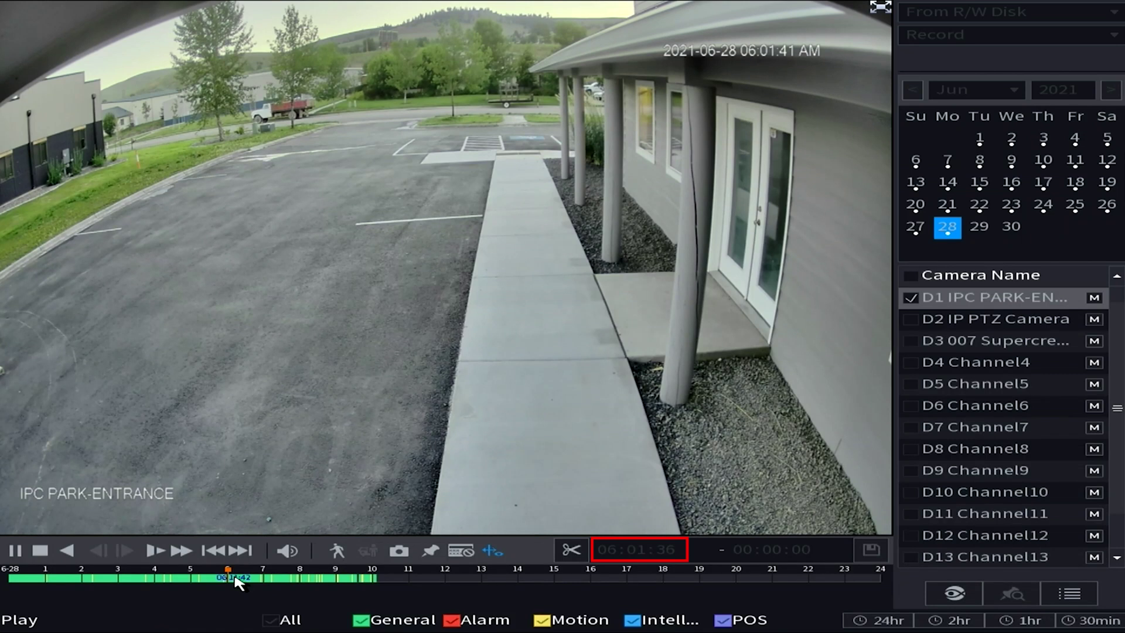
left_click(15, 551)
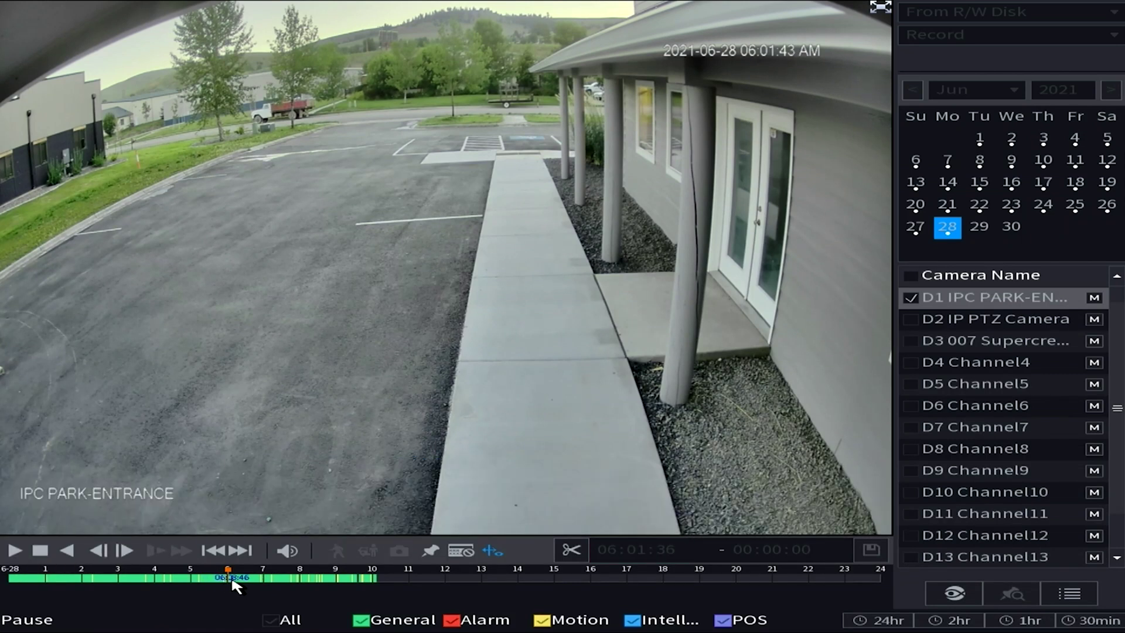
mouse_move(235, 584)
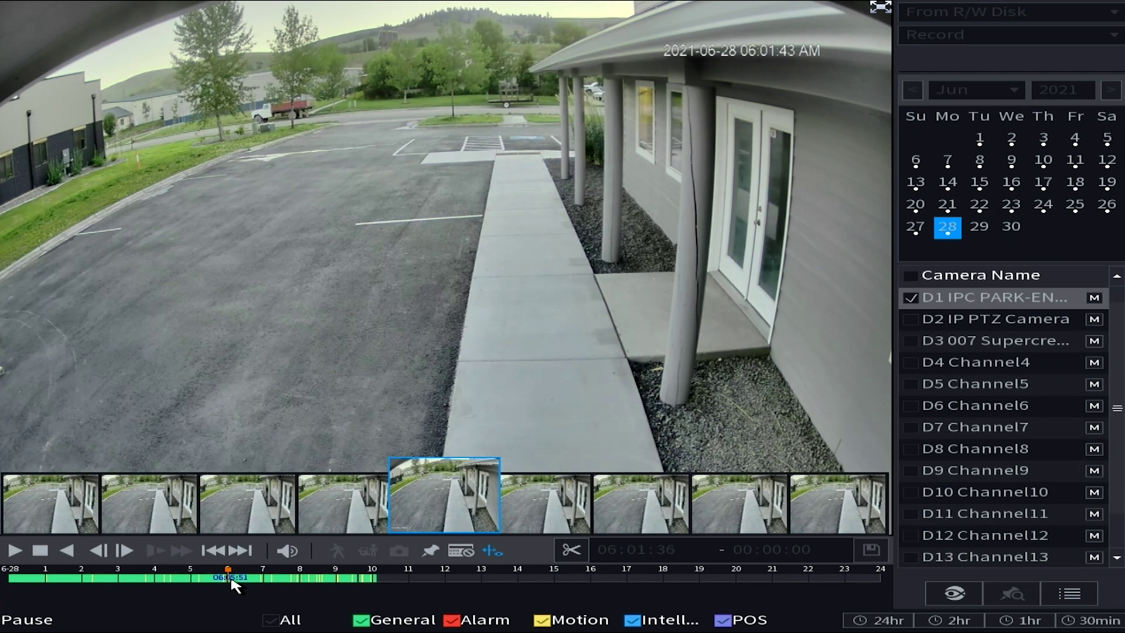
left_click(234, 584)
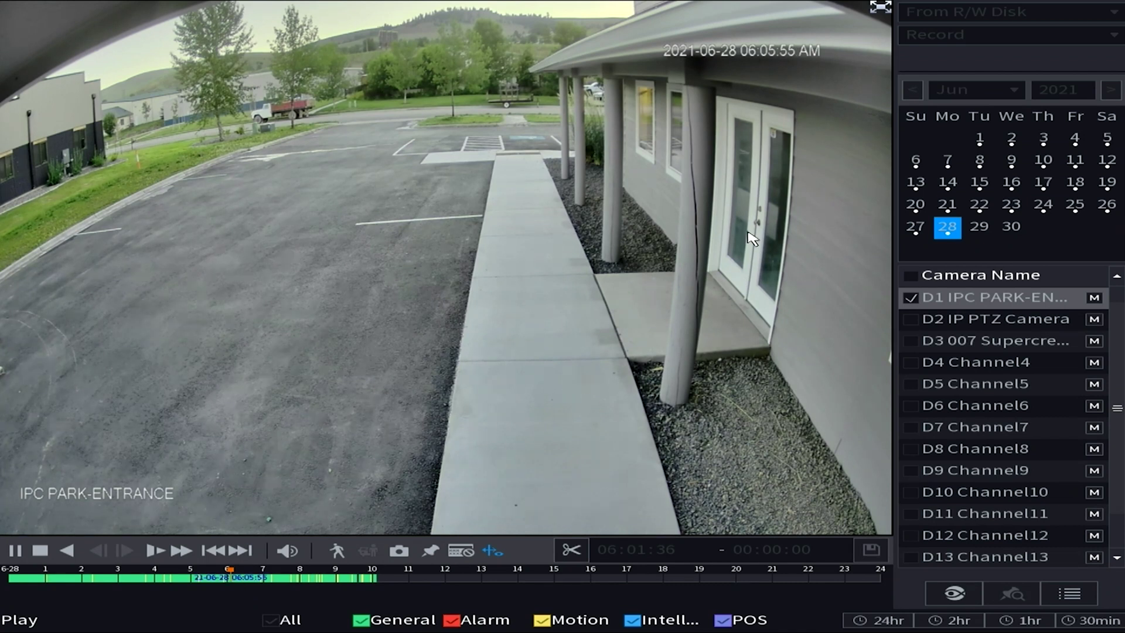
left_click(571, 550)
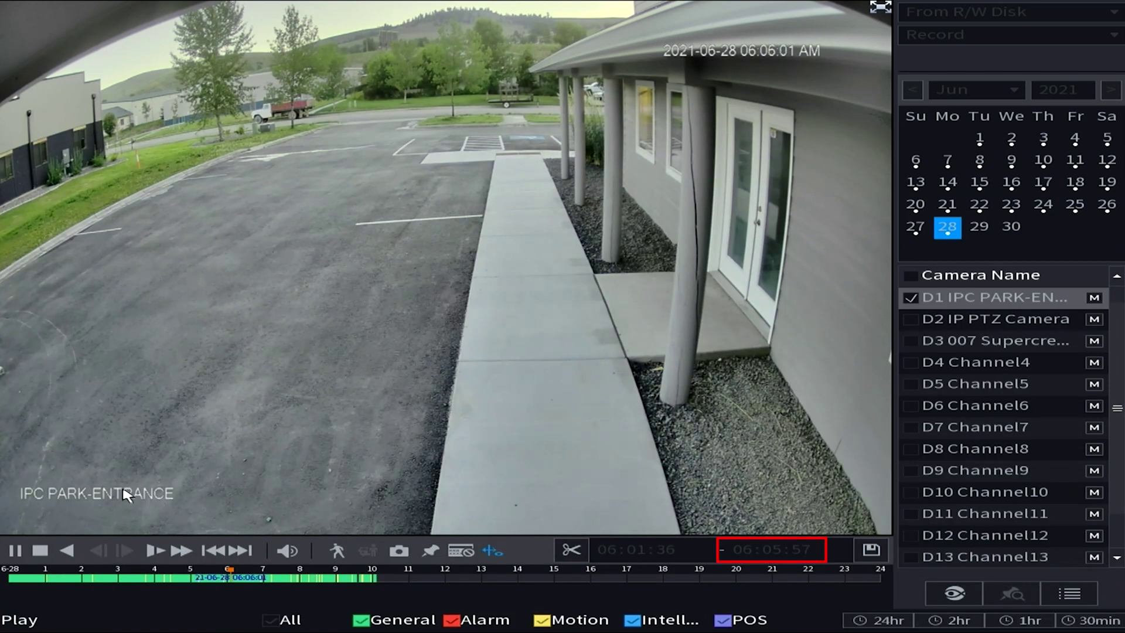
left_click(13, 552)
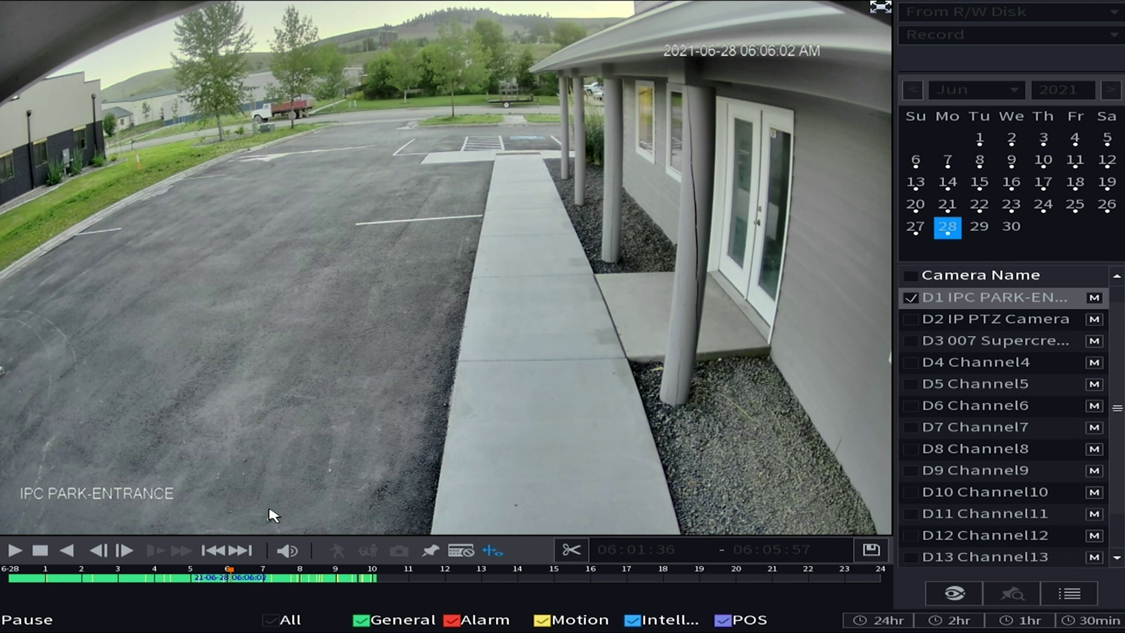
Back up the marked D1 clip as MP4 to the sdb1 USB drive in the /NVR/2021-6-28/ folder.
left_click(873, 551)
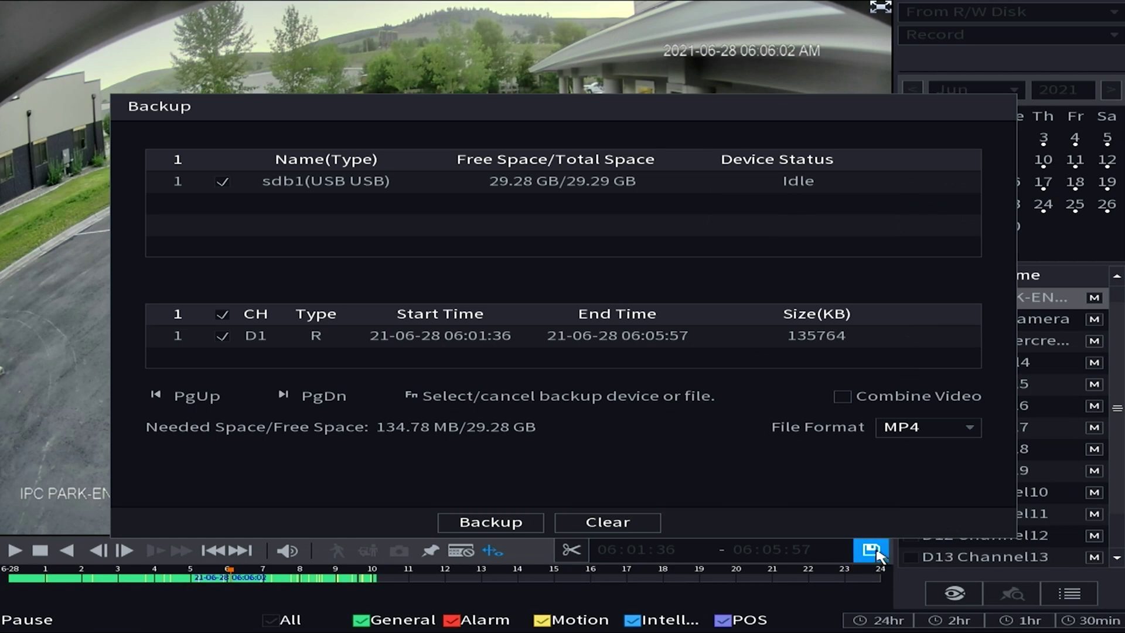
left_click(299, 181)
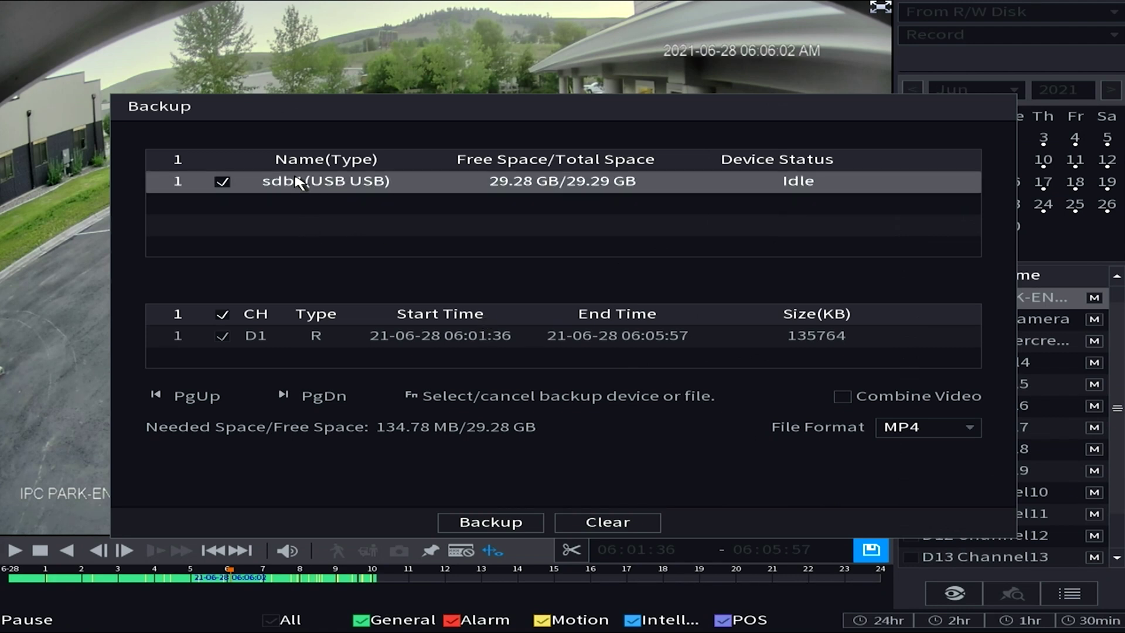
left_click(483, 342)
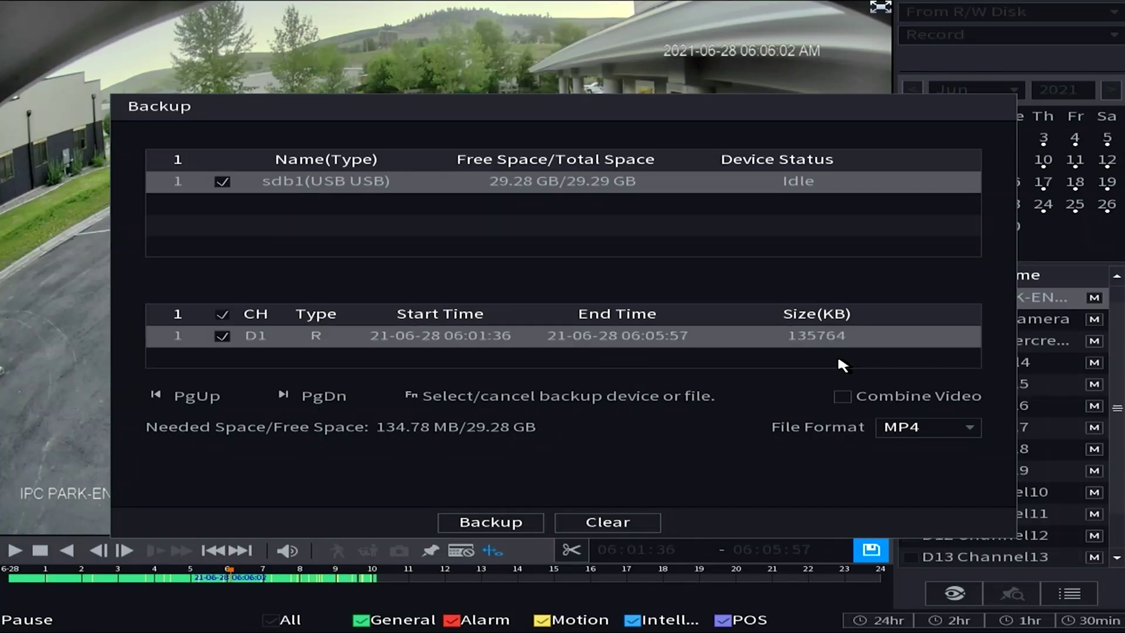
left_click(946, 426)
left_click(947, 426)
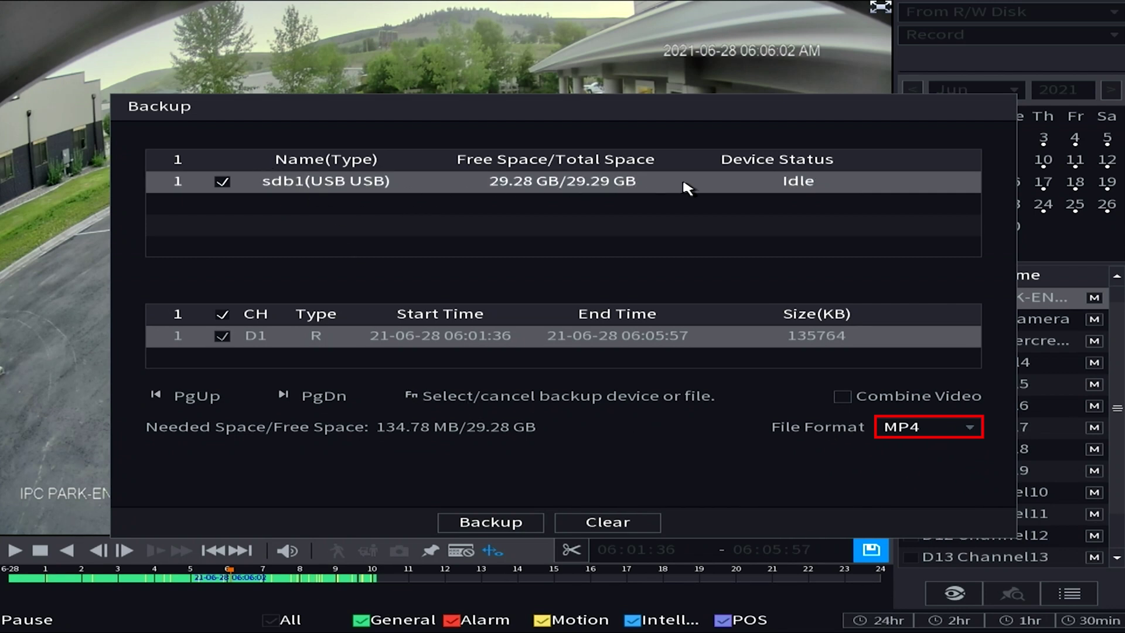
left_click(486, 529)
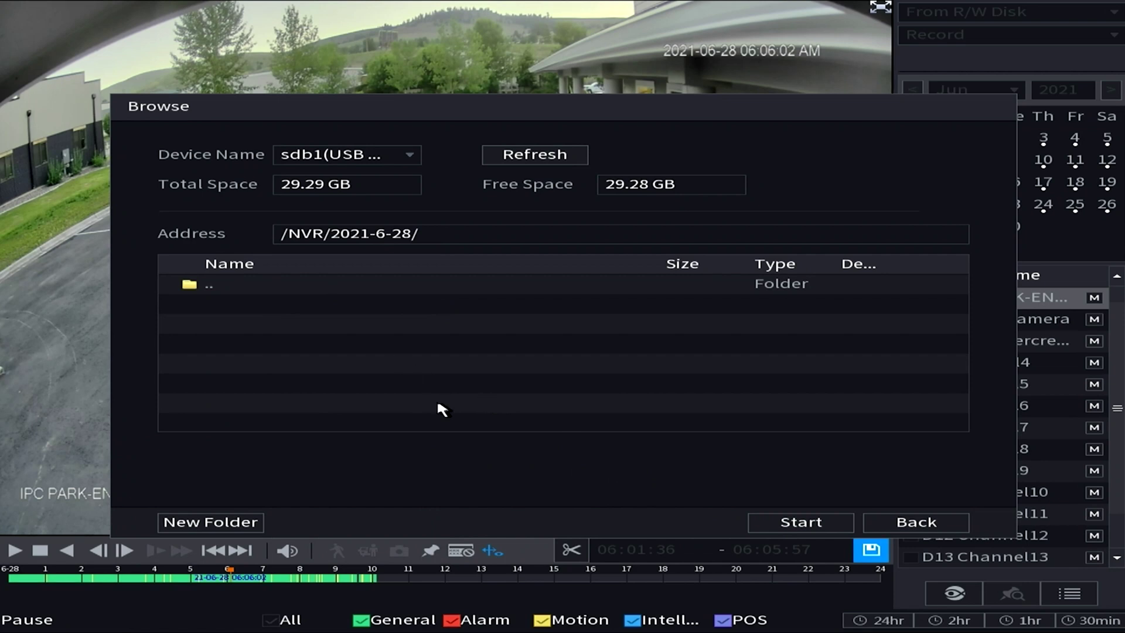
left_click(801, 524)
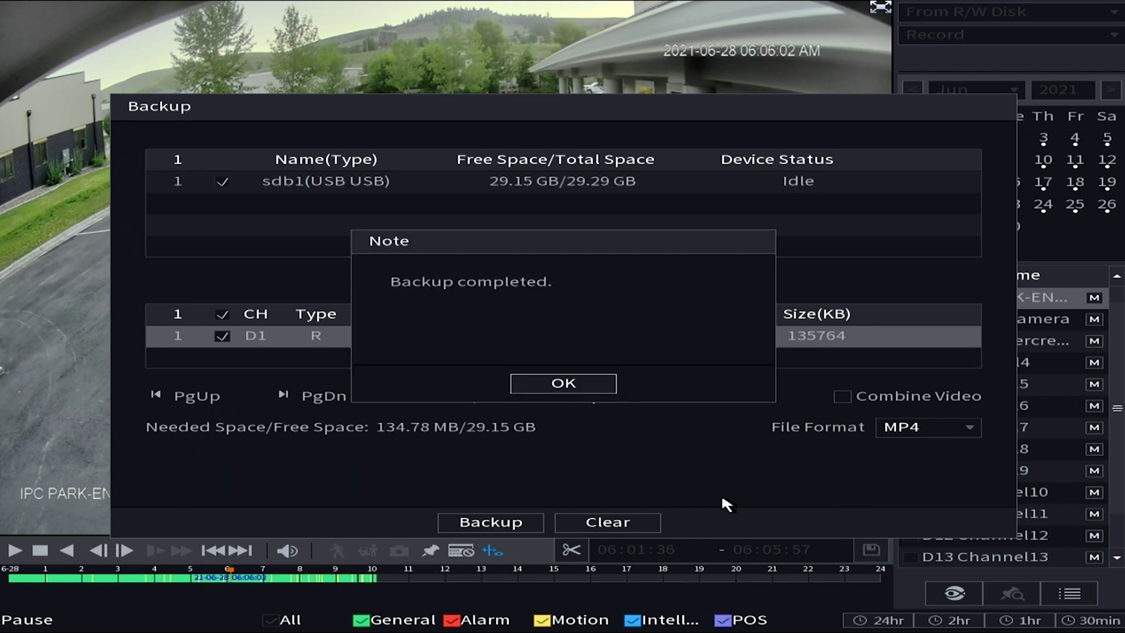
left_click(564, 390)
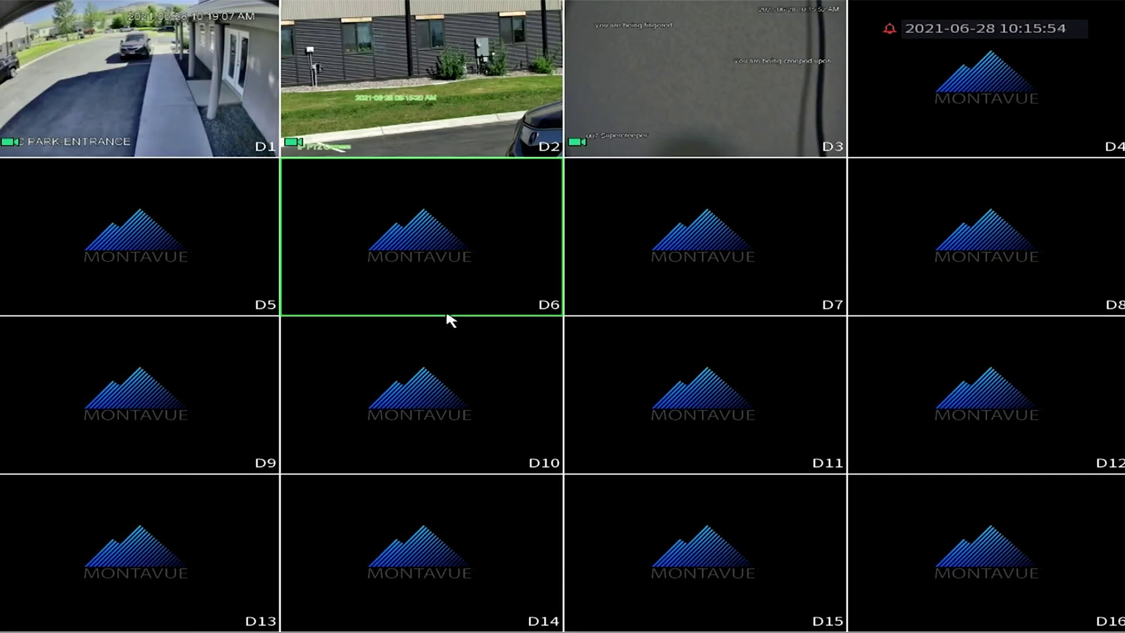
Open the recorder's Backup page from the live view and choose D1 as the record channel.
right_click(450, 317)
left_click(546, 264)
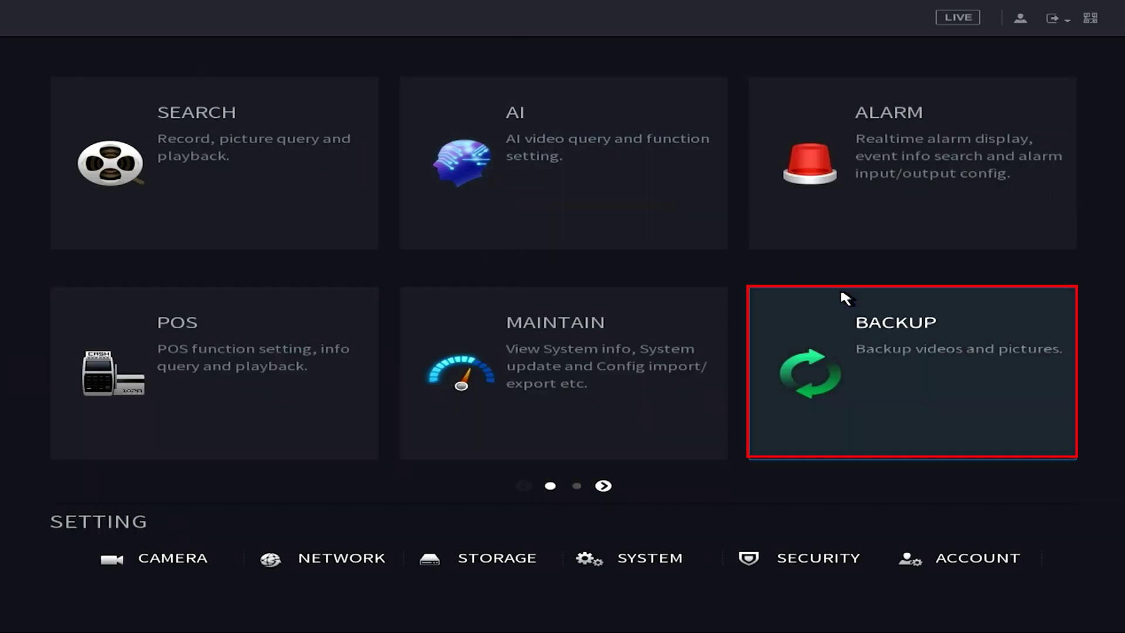
left_click(880, 347)
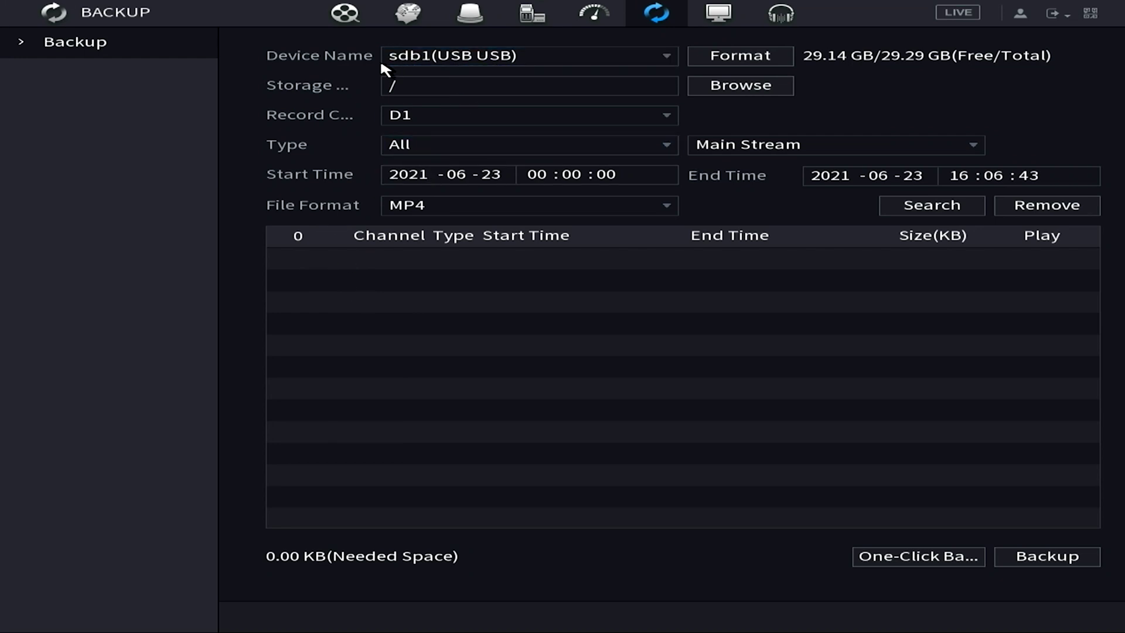
left_click(424, 114)
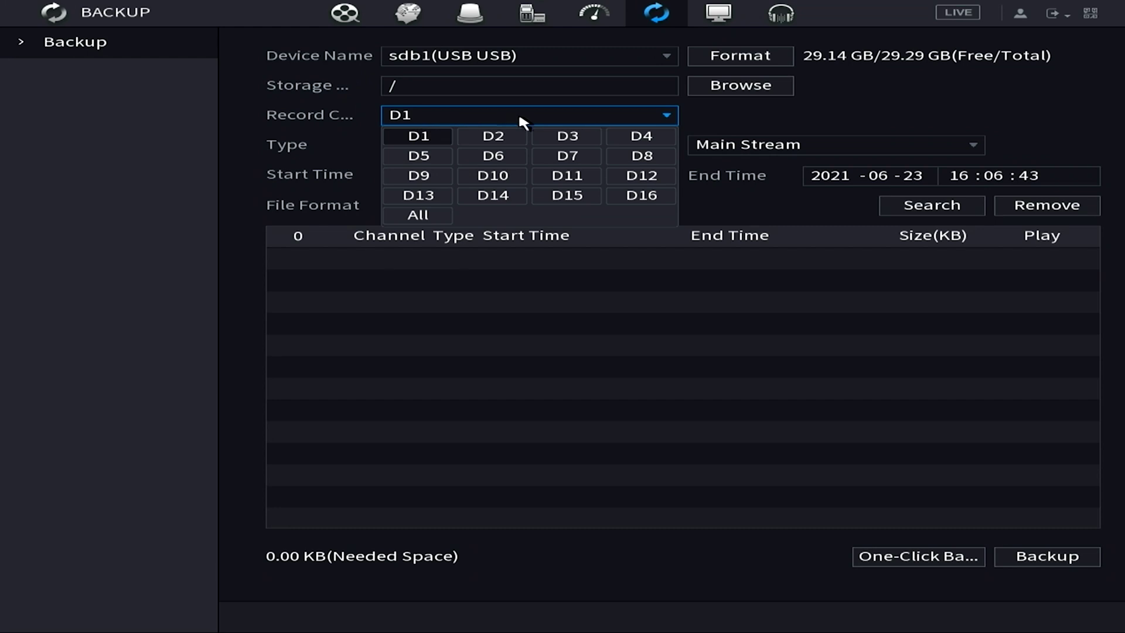
left_click(415, 138)
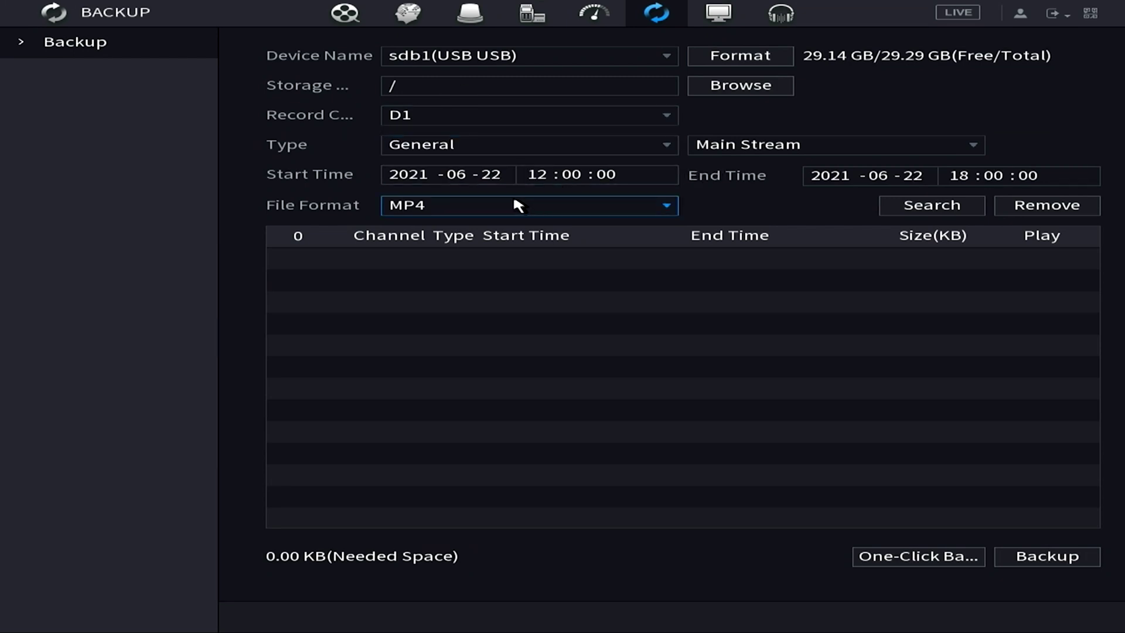
Set the start date of the backup search to 2021-06-25.
left_click(503, 176)
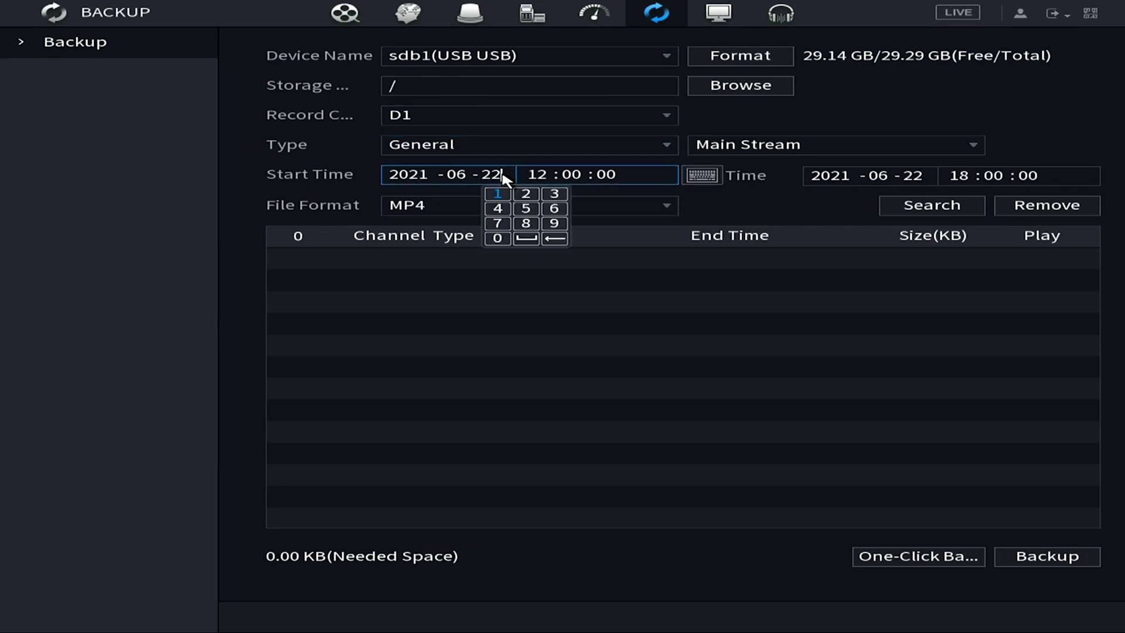
left_click(555, 238)
left_click(555, 238)
left_click(525, 195)
left_click(525, 208)
left_click(614, 176)
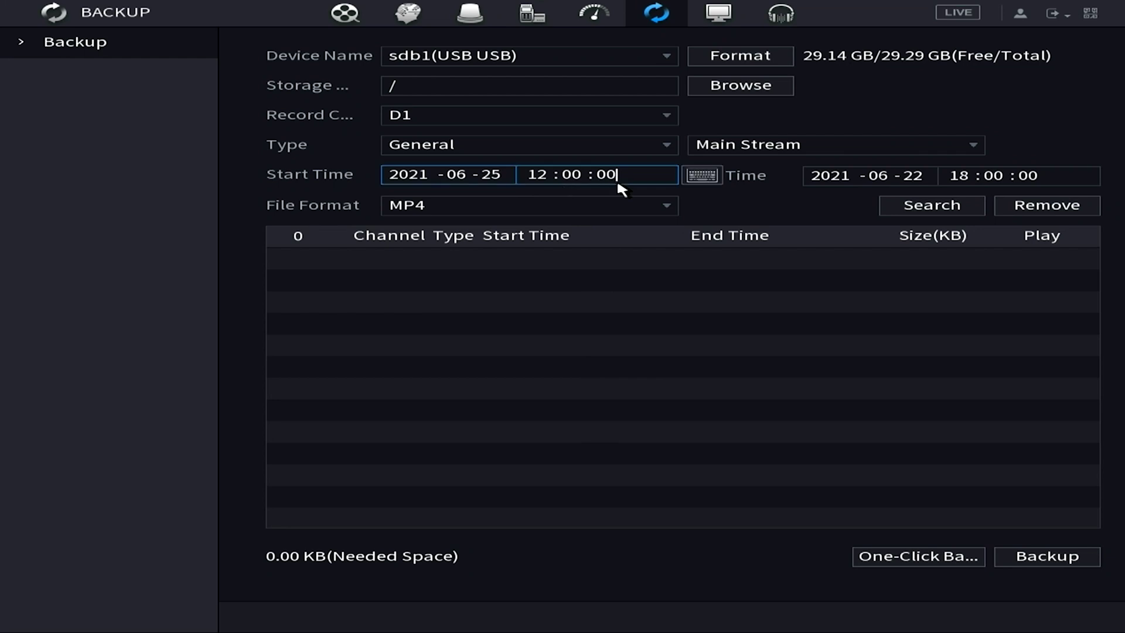
Set the end time of the backup search to 12:10:00.
left_click(884, 183)
left_click(849, 180)
left_click(972, 176)
left_click(974, 177)
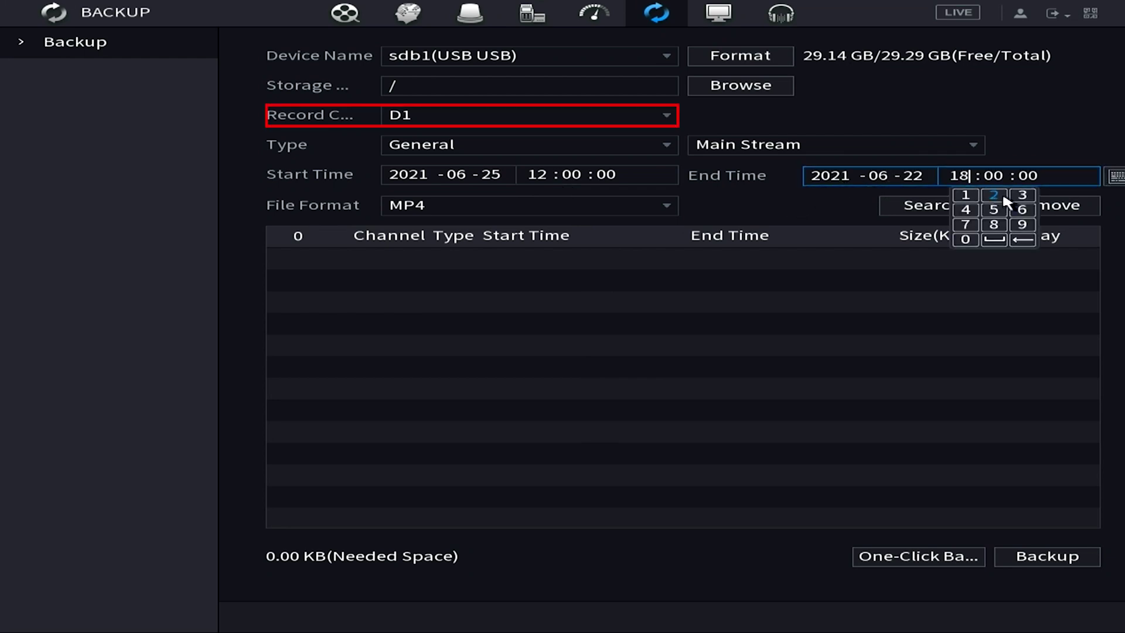
left_click(1023, 241)
left_click(966, 194)
left_click(994, 194)
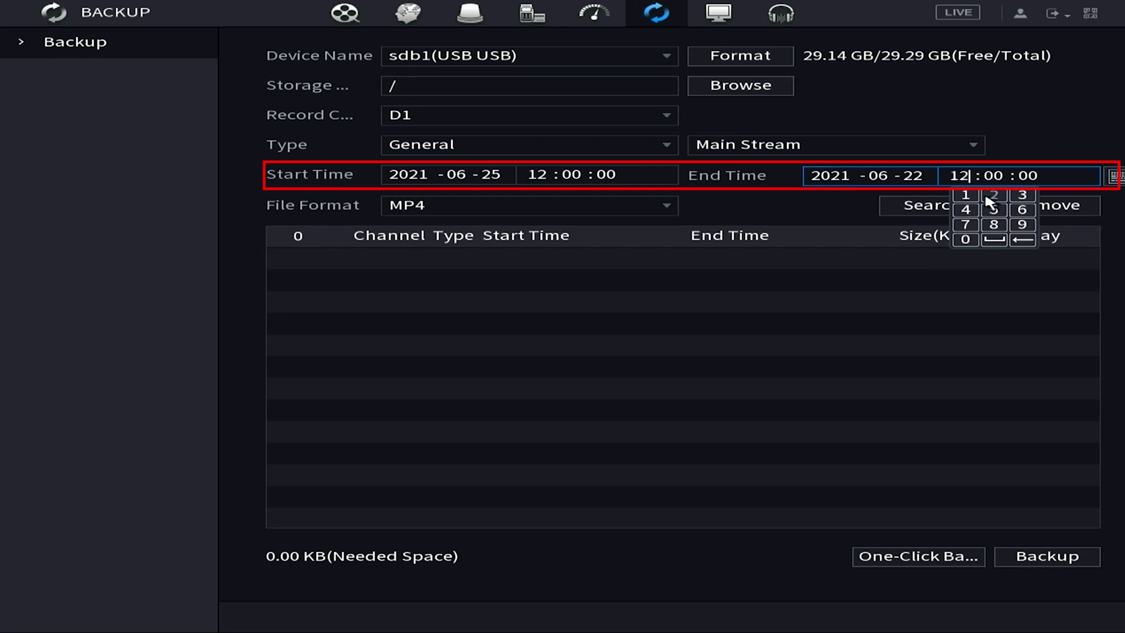
left_click(1007, 183)
left_click(1005, 181)
left_click(1001, 195)
left_click(1000, 239)
left_click(1028, 181)
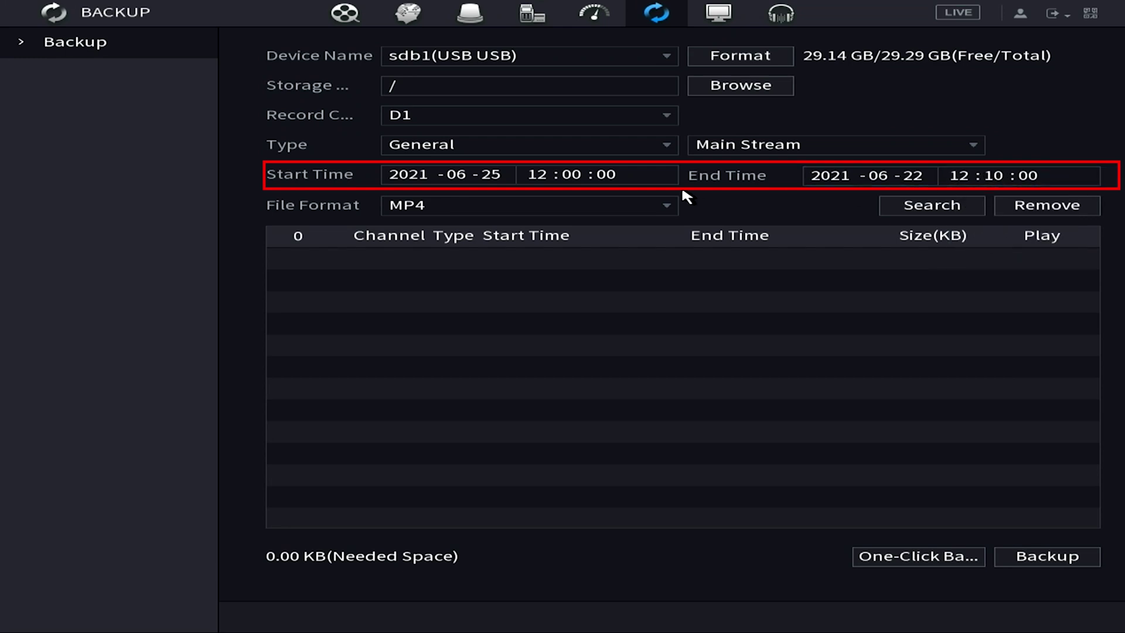
Set the end date to 2021-06-25 and search for the matching D1 recordings.
left_click(912, 181)
left_click(929, 185)
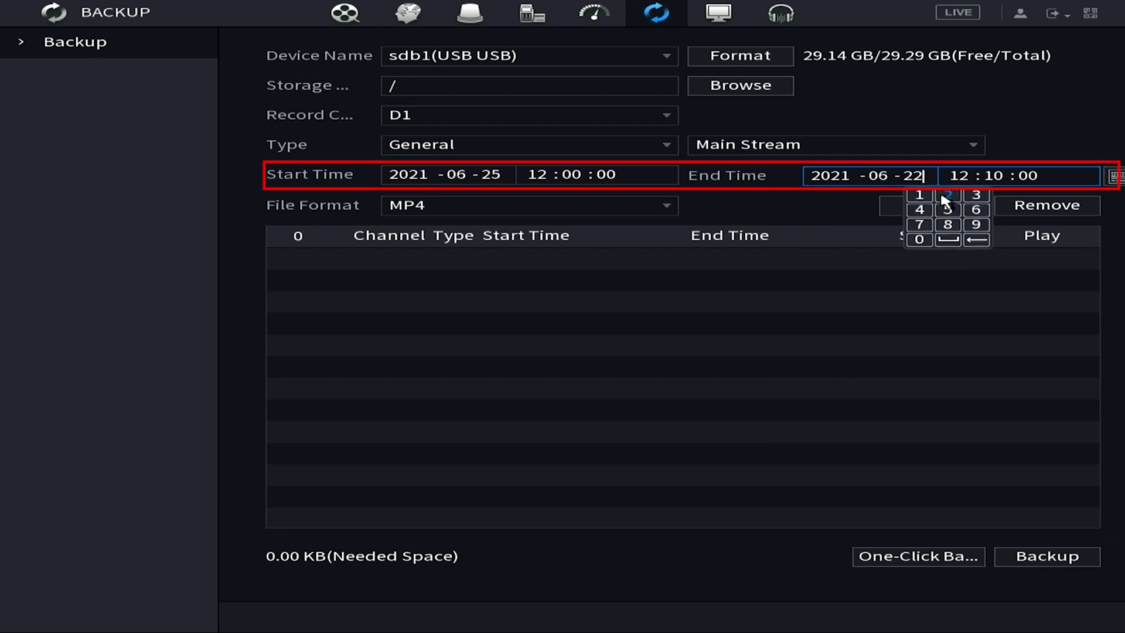
left_click(947, 195)
left_click(949, 210)
left_click(822, 205)
left_click(950, 211)
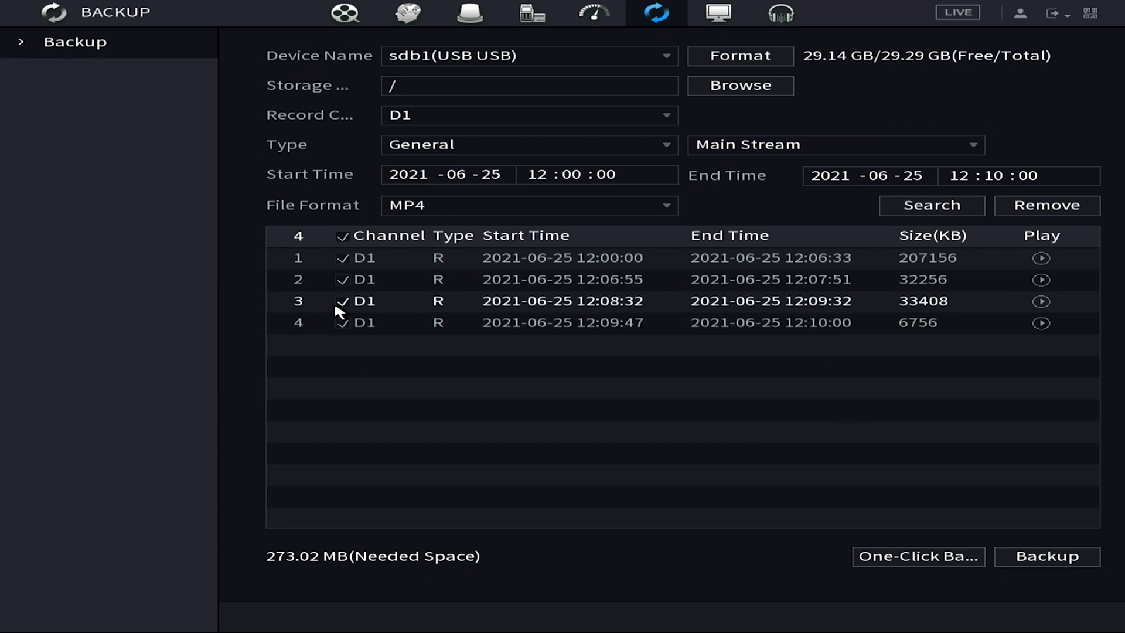
left_click(344, 258)
left_click(344, 280)
left_click(344, 258)
left_click(344, 280)
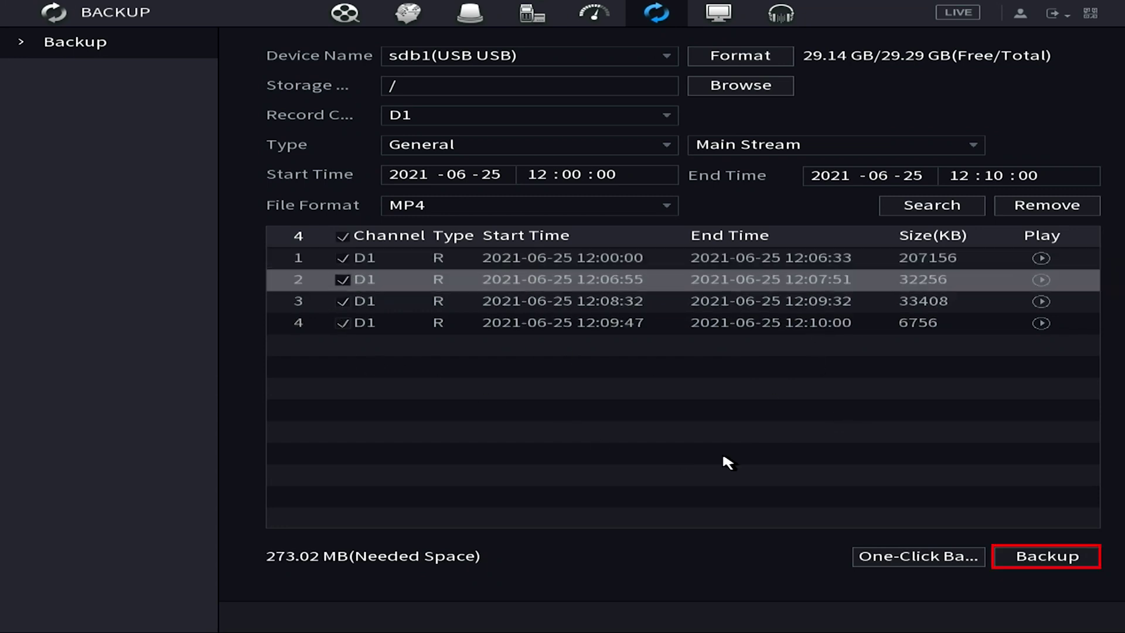
Back up all the selected D1 recordings to the sdb1 USB drive as MP4.
left_click(1033, 563)
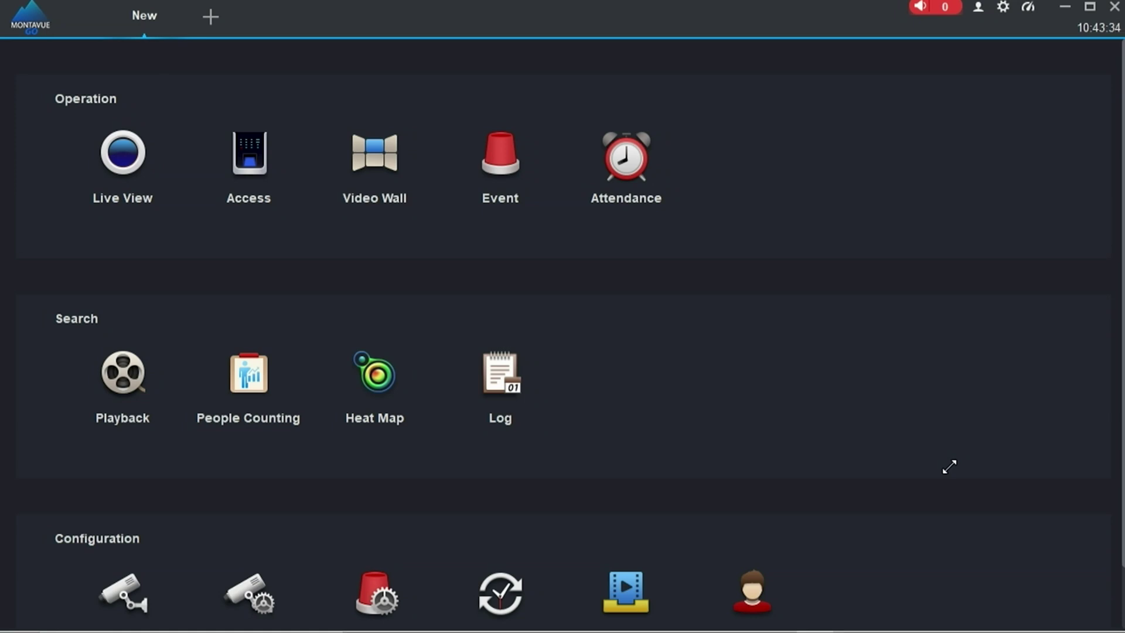
In Montavue GO, open Playback and select the IPC PARK-ENTRANCE camera under the Desk device.
left_click(143, 375)
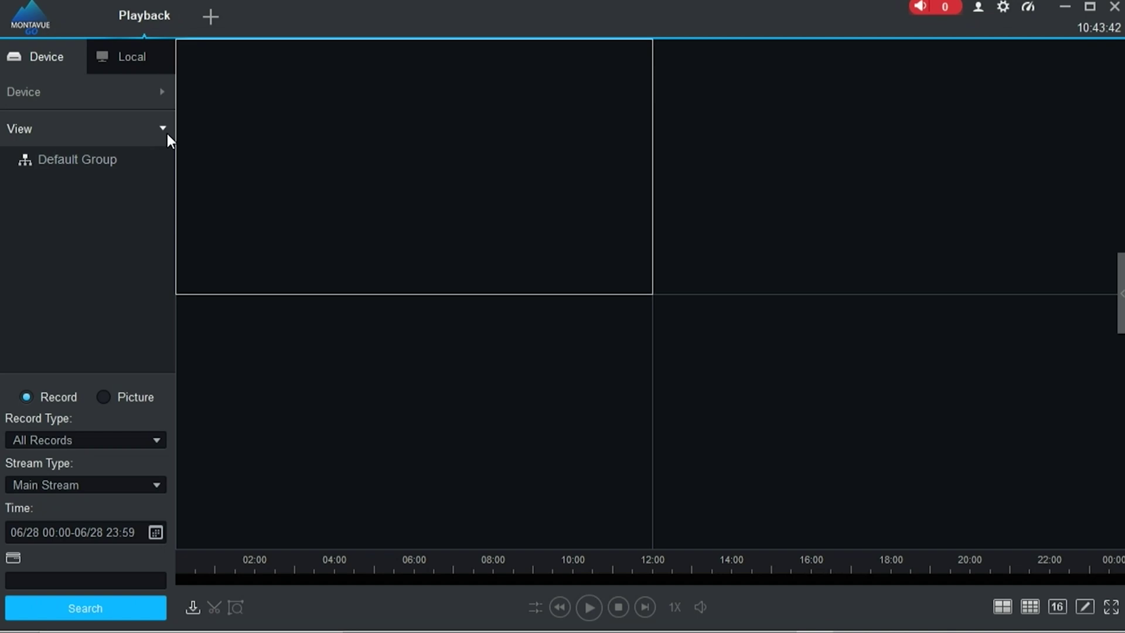
left_click(164, 90)
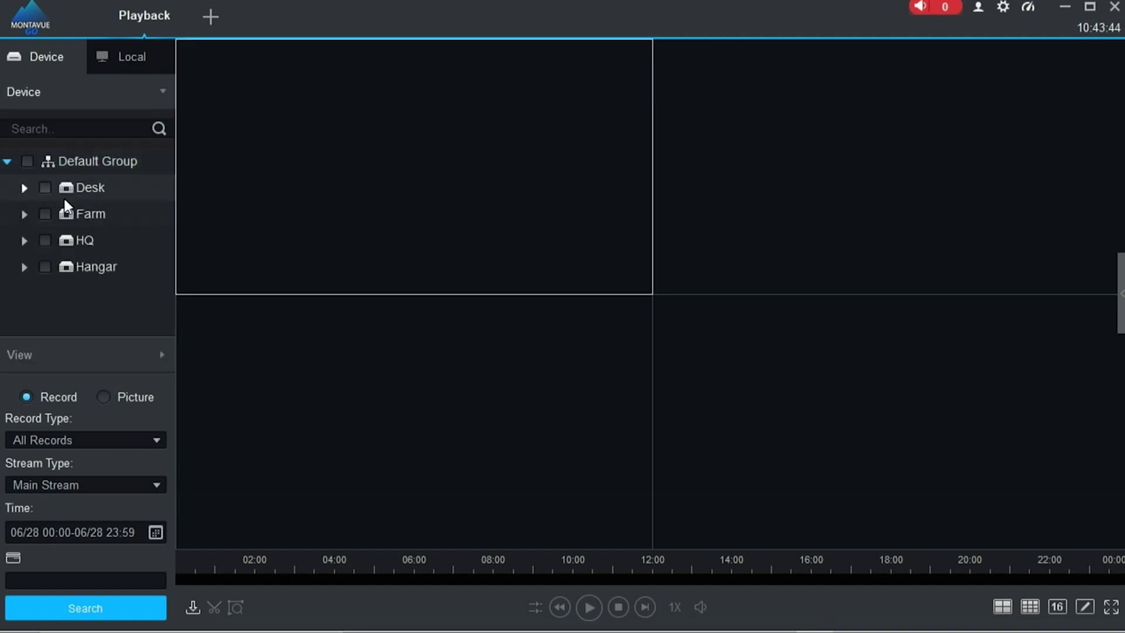
left_click(24, 189)
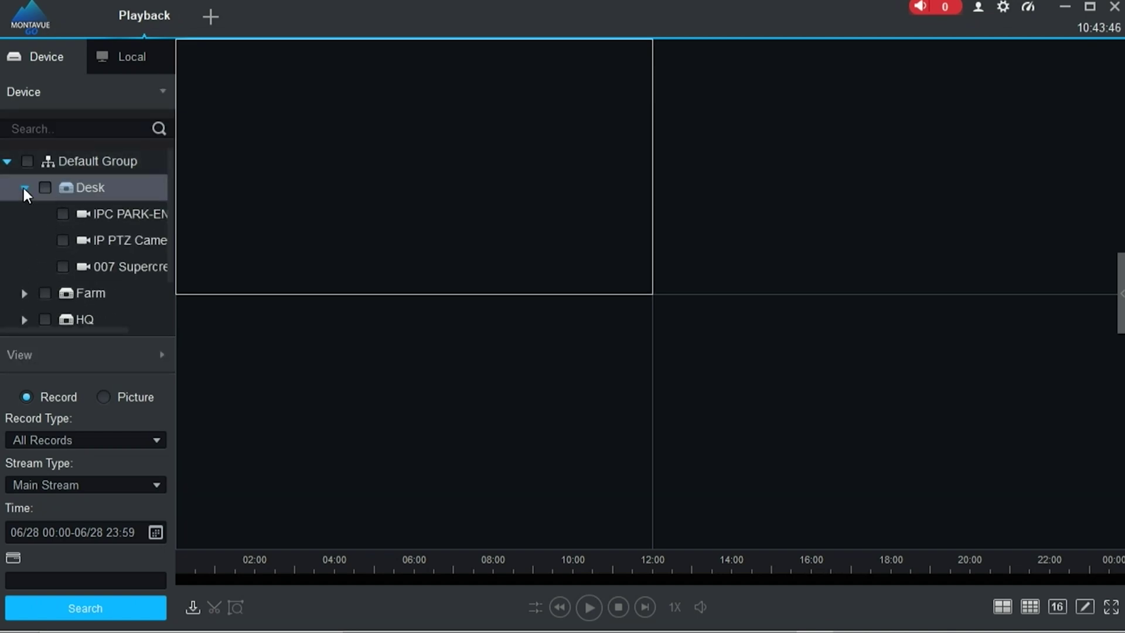
left_click(63, 214)
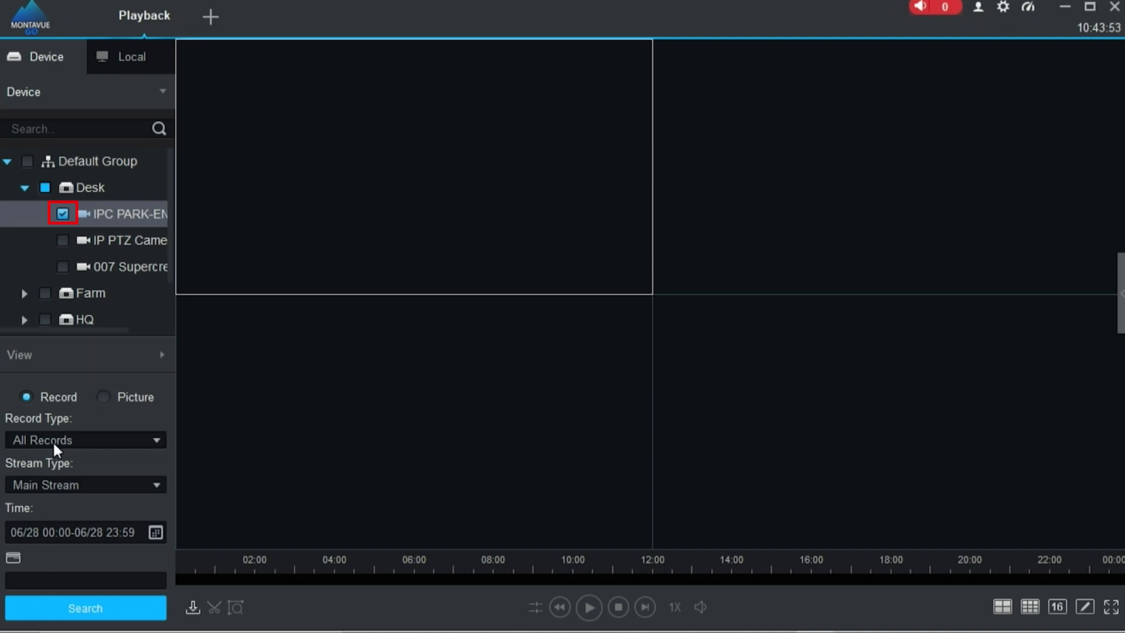
Set the search time range to 2021-06-25 from 00:00:00 to 12:00:00 and search the selected camera's recordings.
left_click(38, 533)
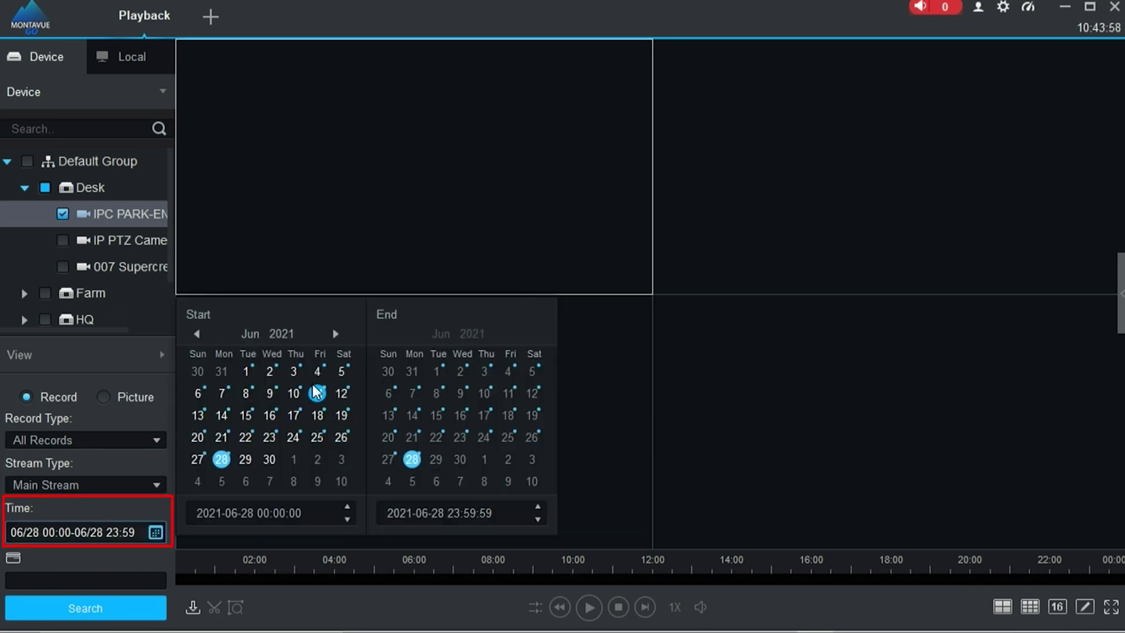
left_click(317, 440)
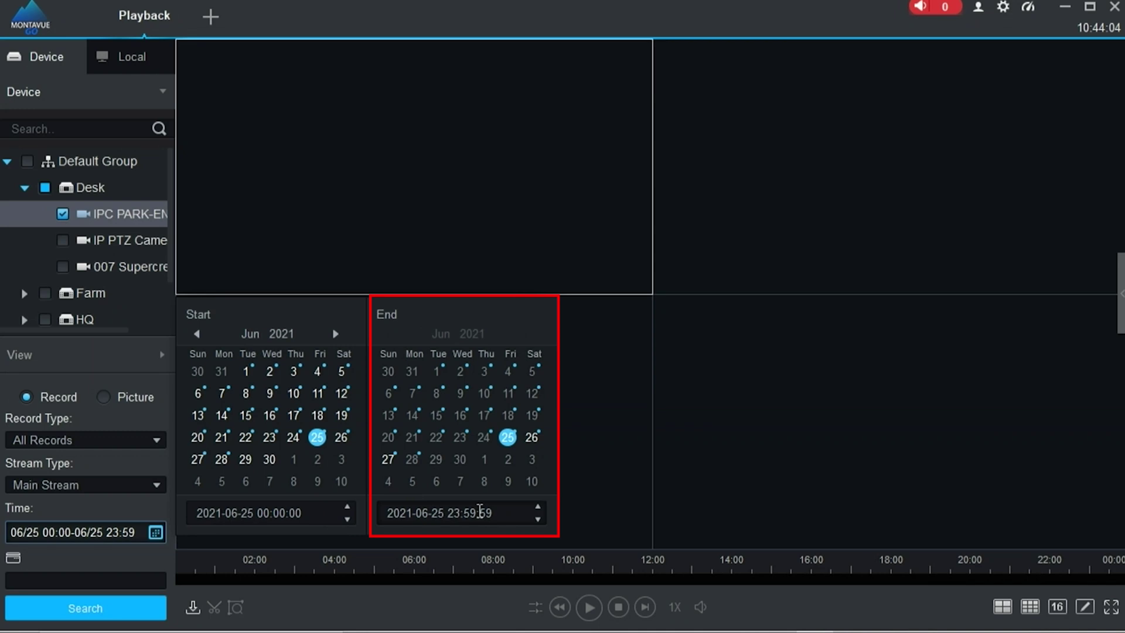
left_click(450, 514)
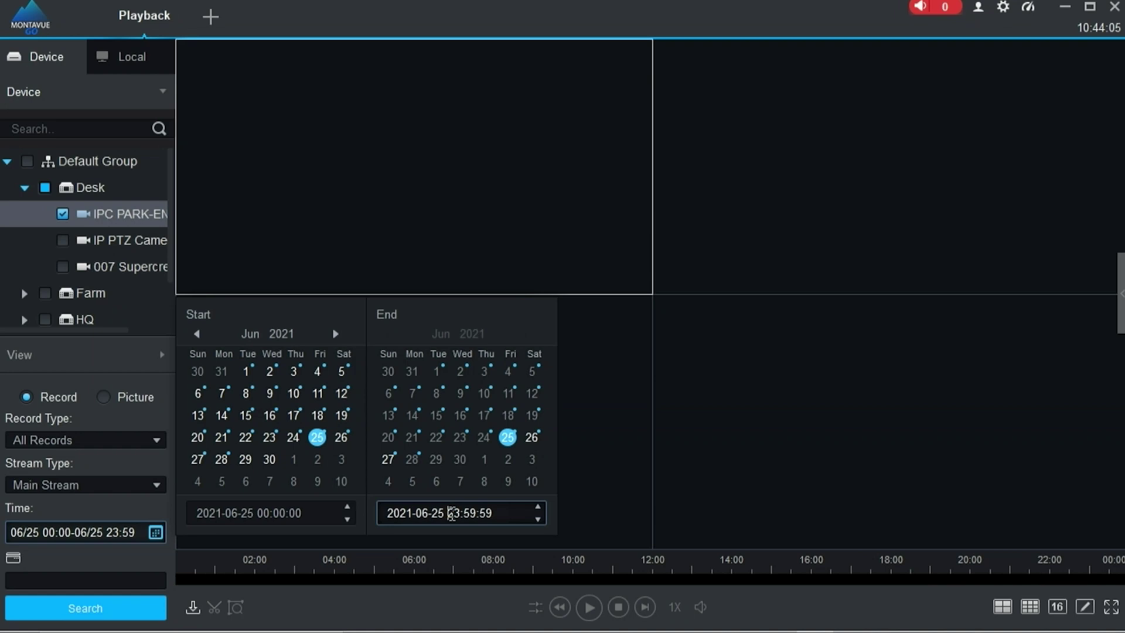
left_click(452, 514)
type("12:00:00")
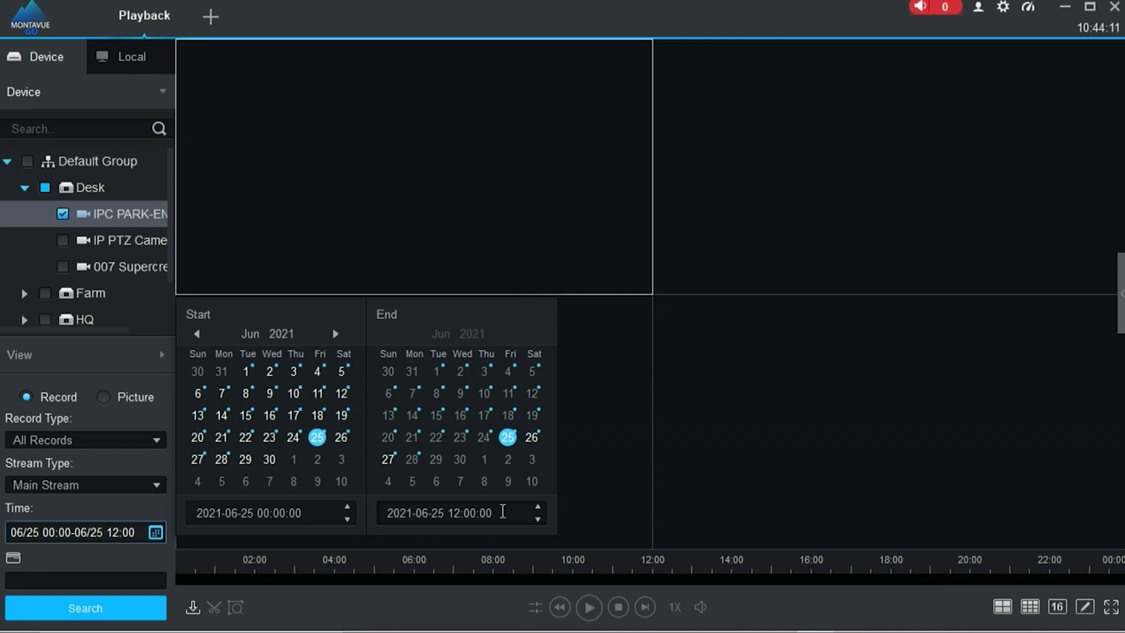
left_click(88, 610)
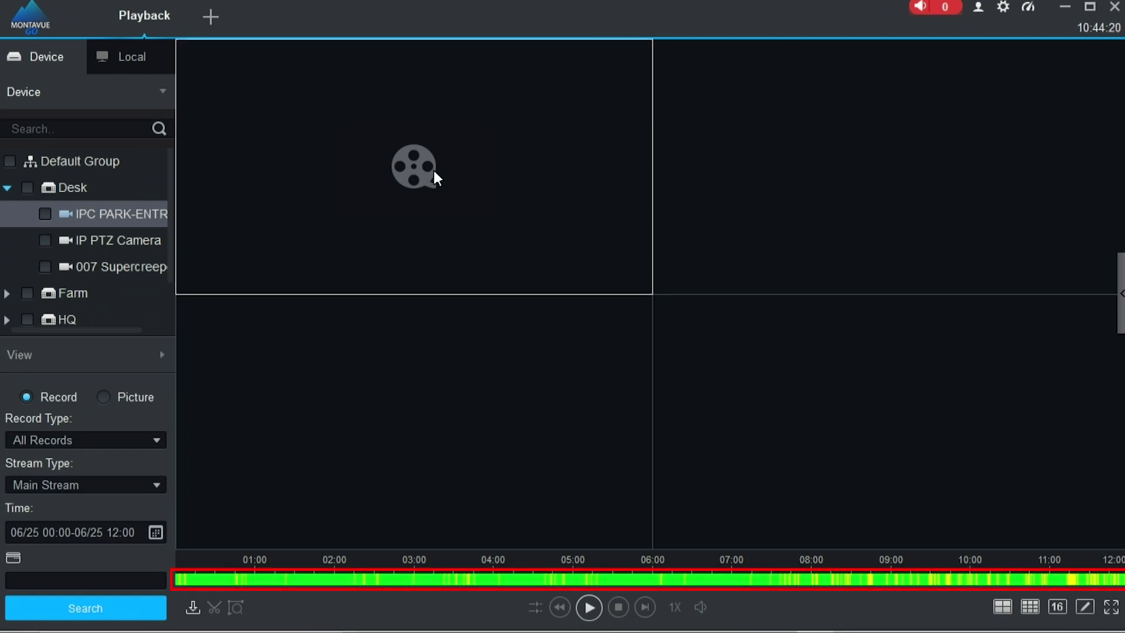
Check the timeline for the empty playback panes, and reselect the pane holding the IPC PARK-ENTRANCE recording.
left_click(809, 193)
left_click(814, 368)
left_click(564, 370)
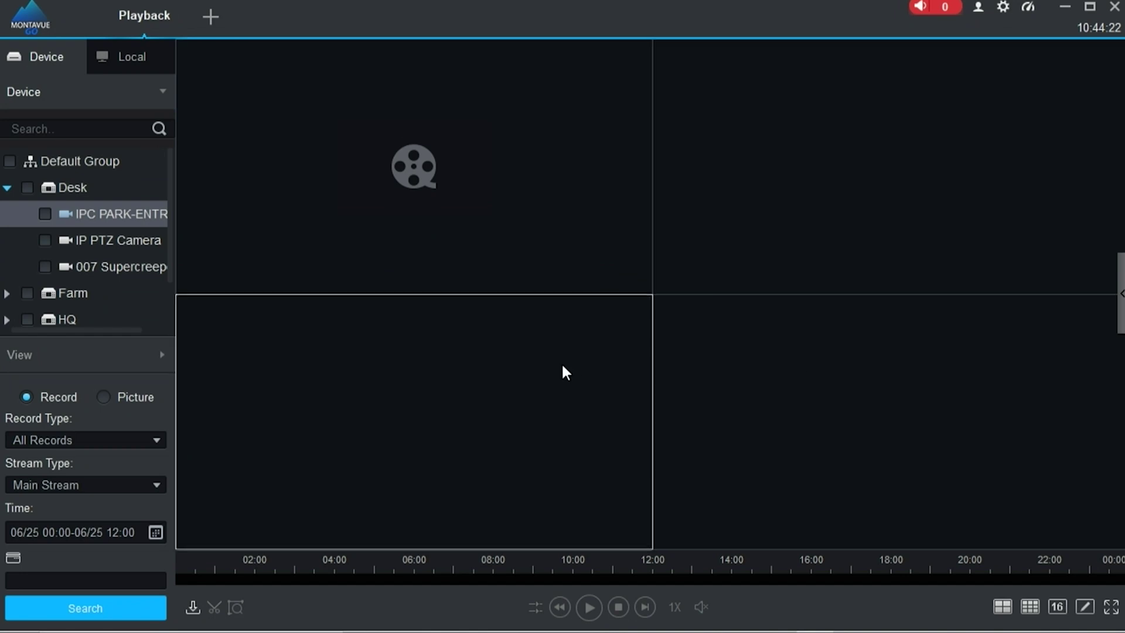
left_click(839, 192)
left_click(296, 176)
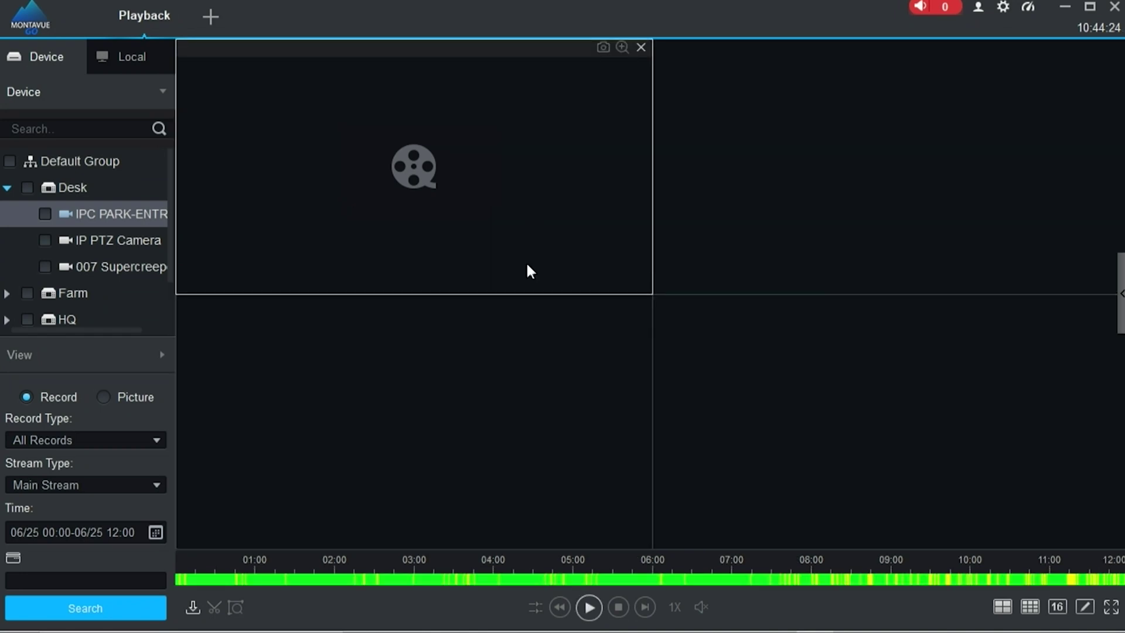
Play the IPC PARK-ENTRANCE recording from about 05:58:39 on 2021-06-25.
left_click(653, 580)
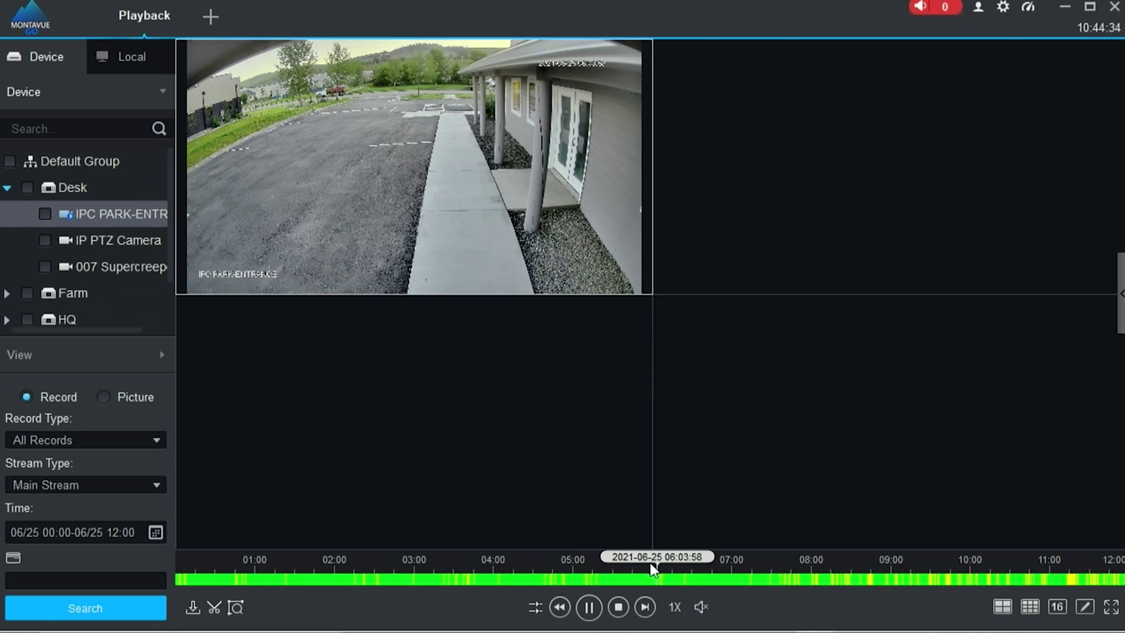
left_click(651, 579)
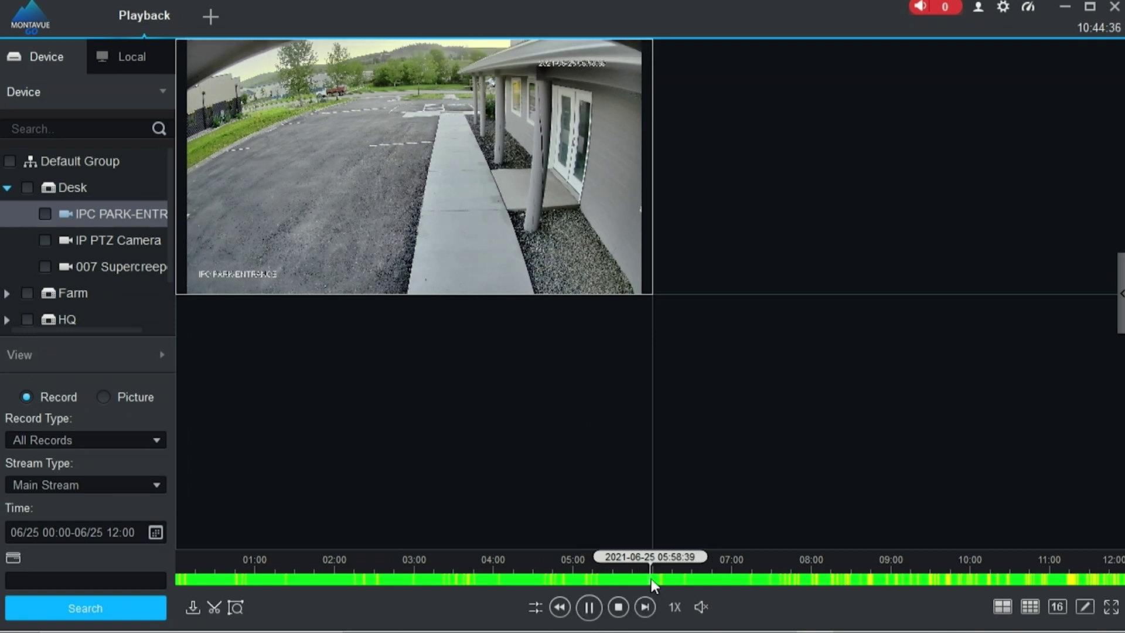
scroll(654, 578, "up", 3)
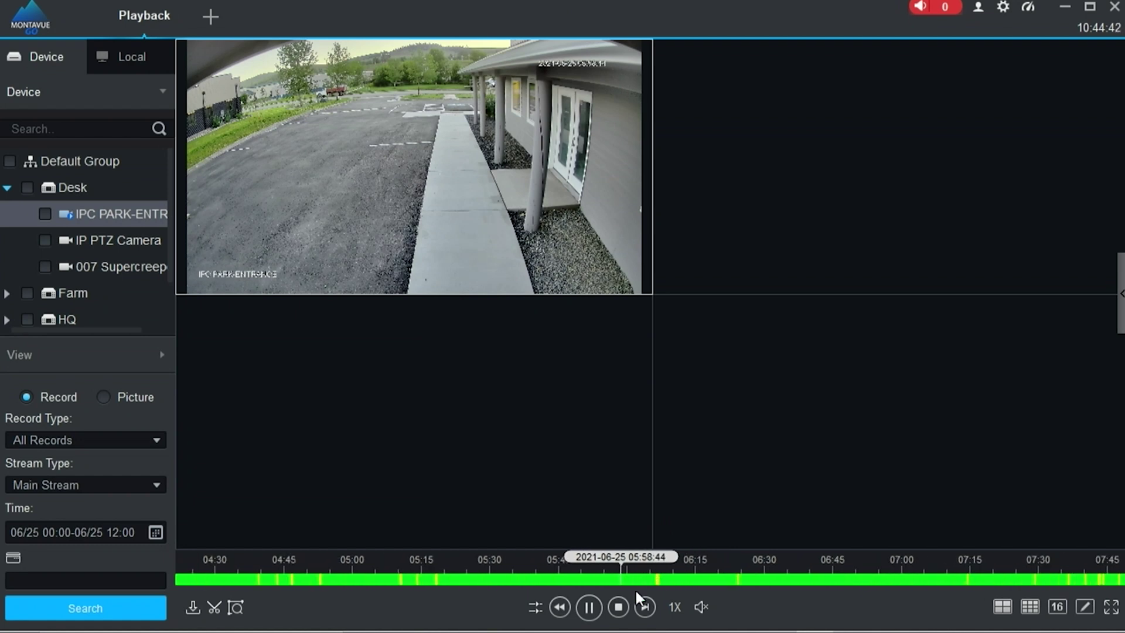
Mark a clip on the recording's timeline starting at 06:00:01 and ending at 06:05:13.
left_click(214, 610)
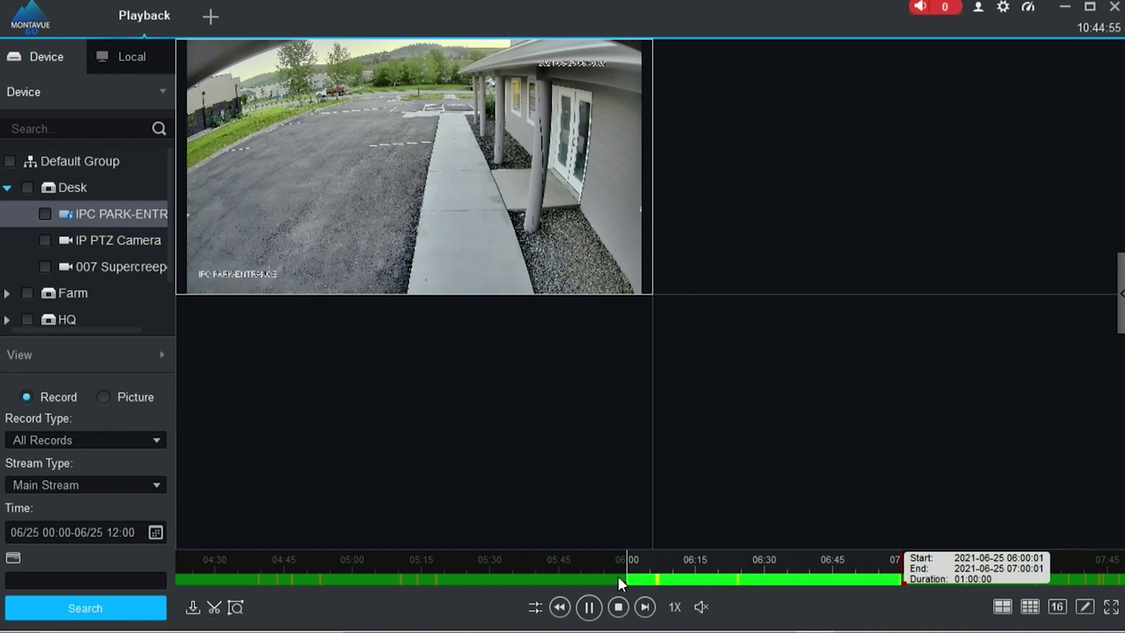
scroll(612, 577, "down", 2)
scroll(612, 577, "down", 3)
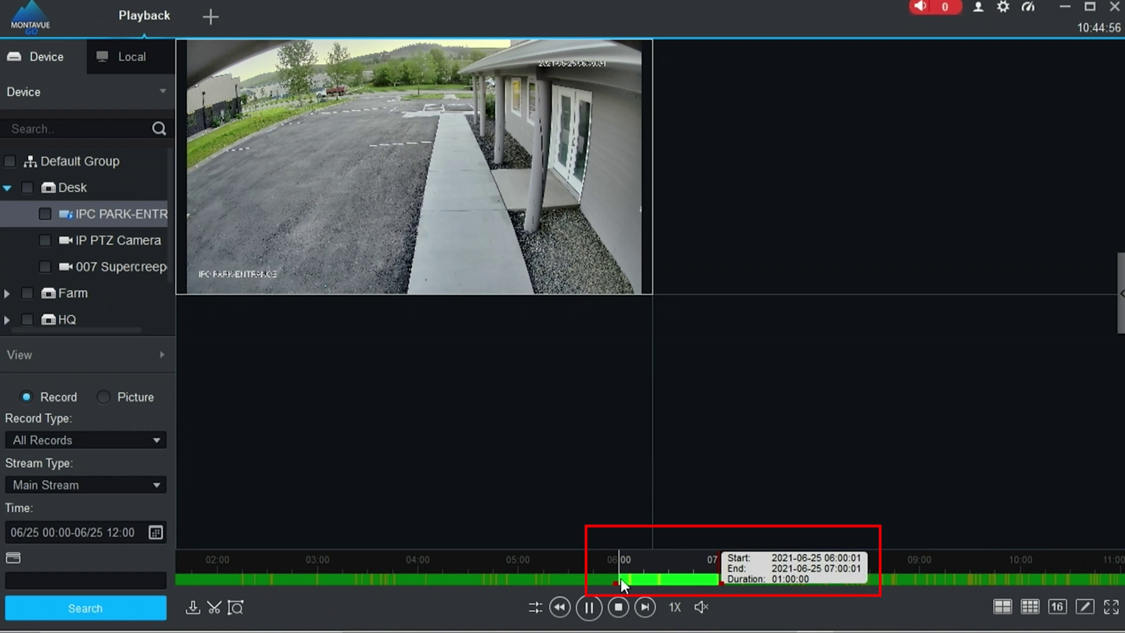
scroll(621, 578, "down", 2)
scroll(627, 573, "up", 2)
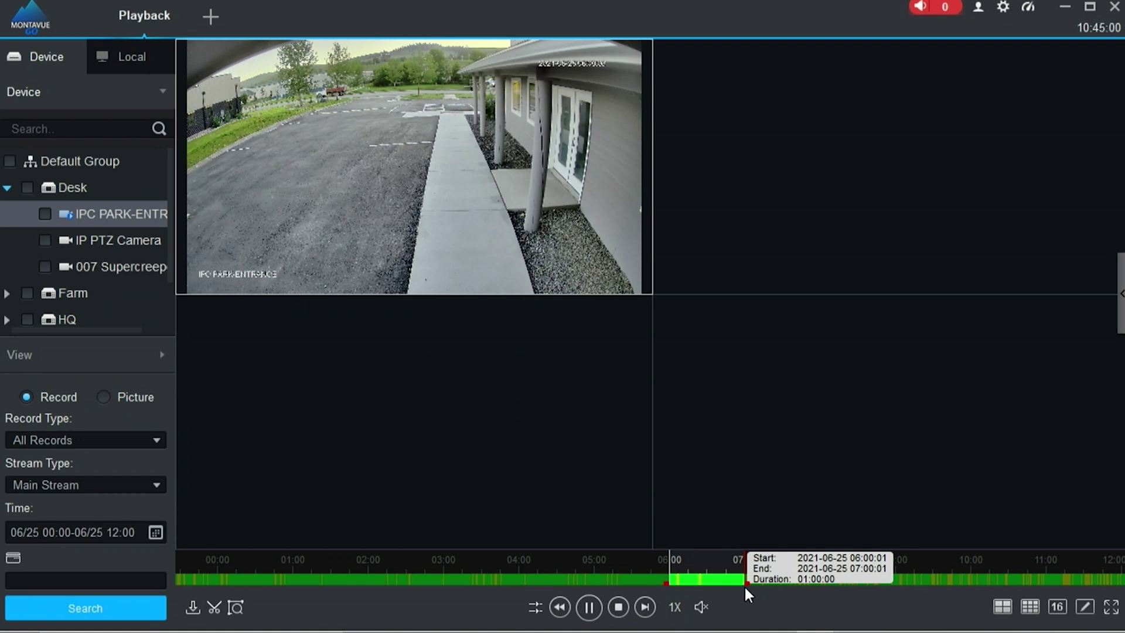
left_click_drag(745, 580, 683, 582)
scroll(680, 580, "up", 5)
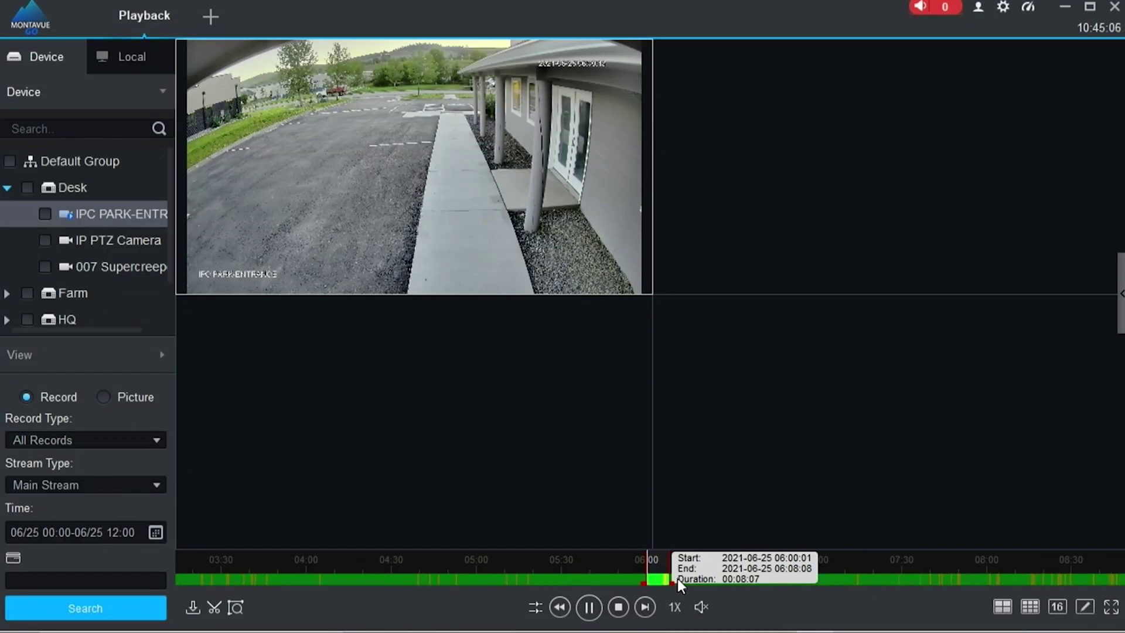
left_click_drag(663, 586, 623, 597)
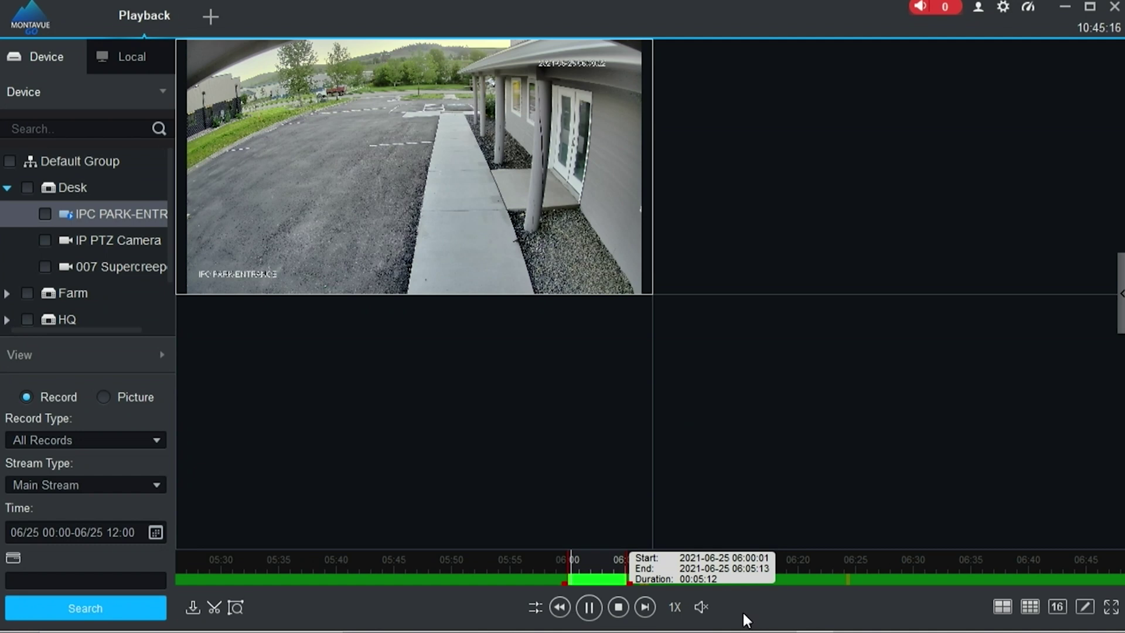
Cut the marked clip for export and set its export format to MP4.
left_click(211, 609)
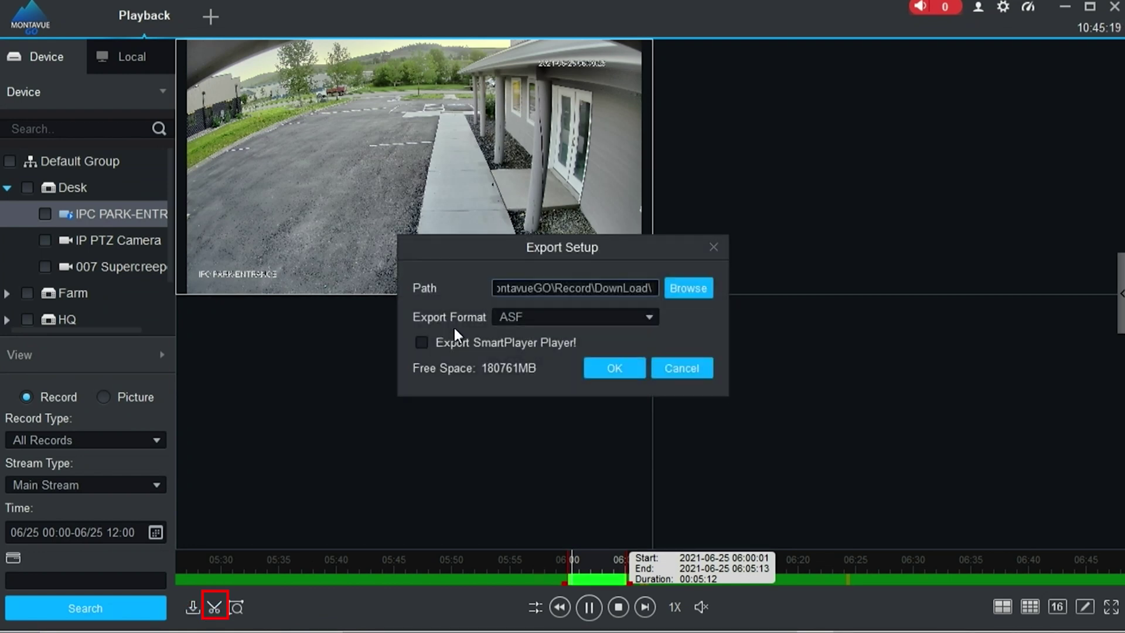
left_click(647, 317)
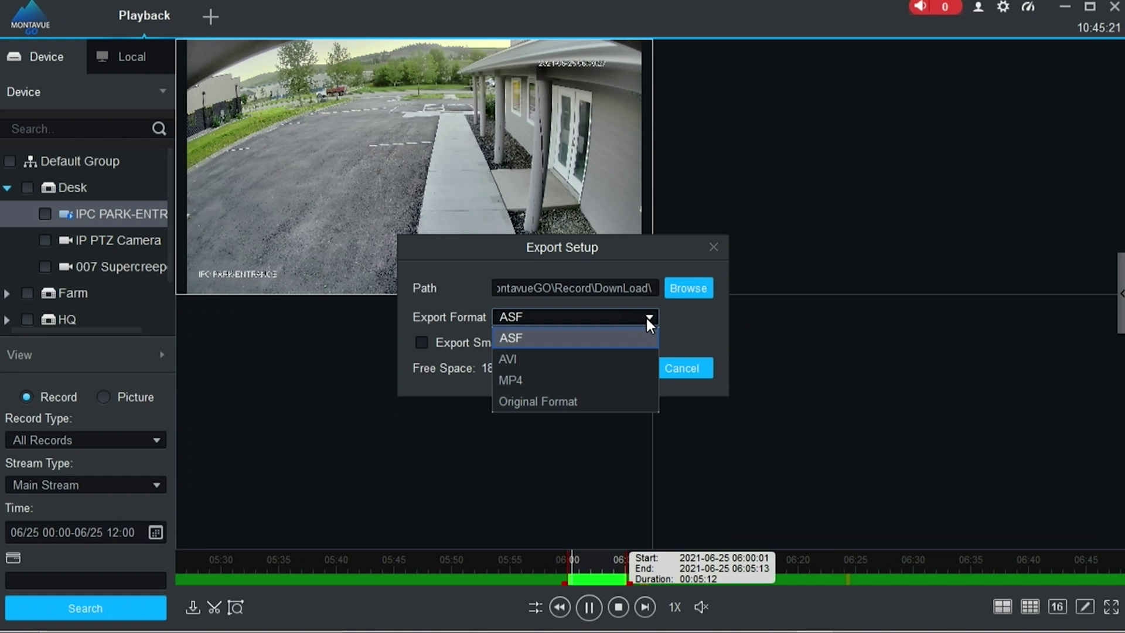
left_click(518, 382)
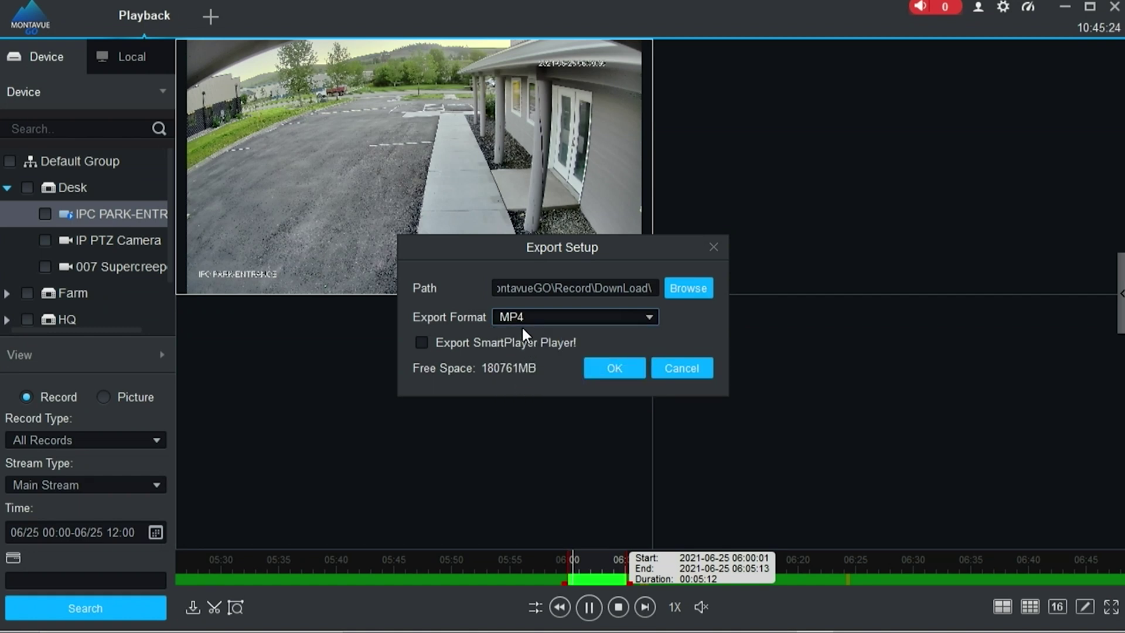
Set the export path to Second Drive (Z:) and start the export, agreeing to stop playback.
left_click(672, 288)
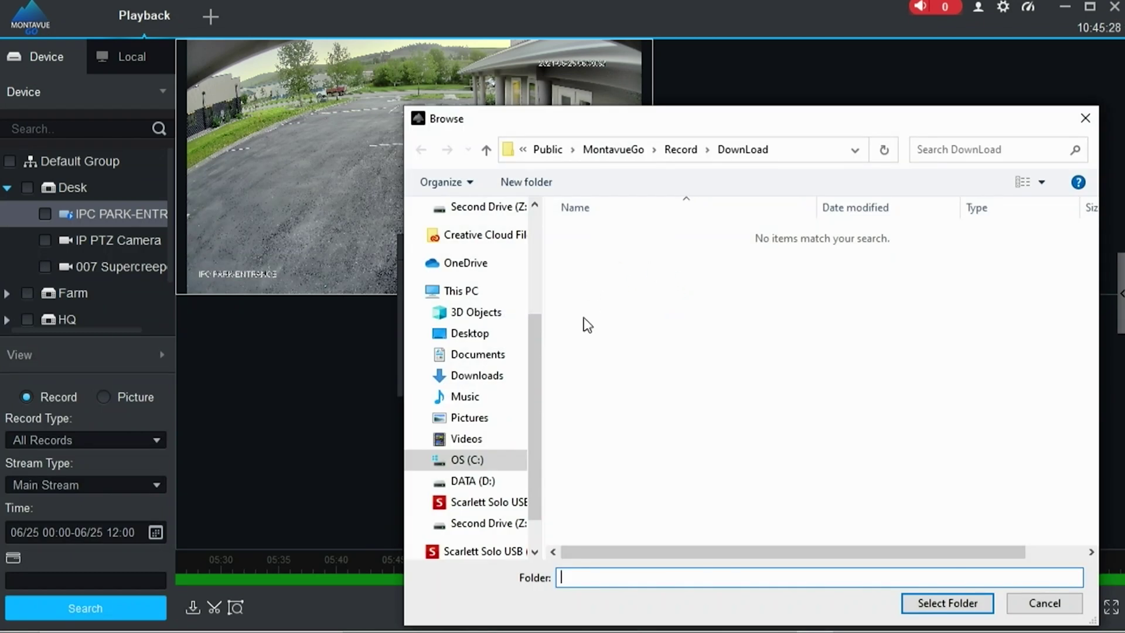
scroll(534, 457, "down", 2)
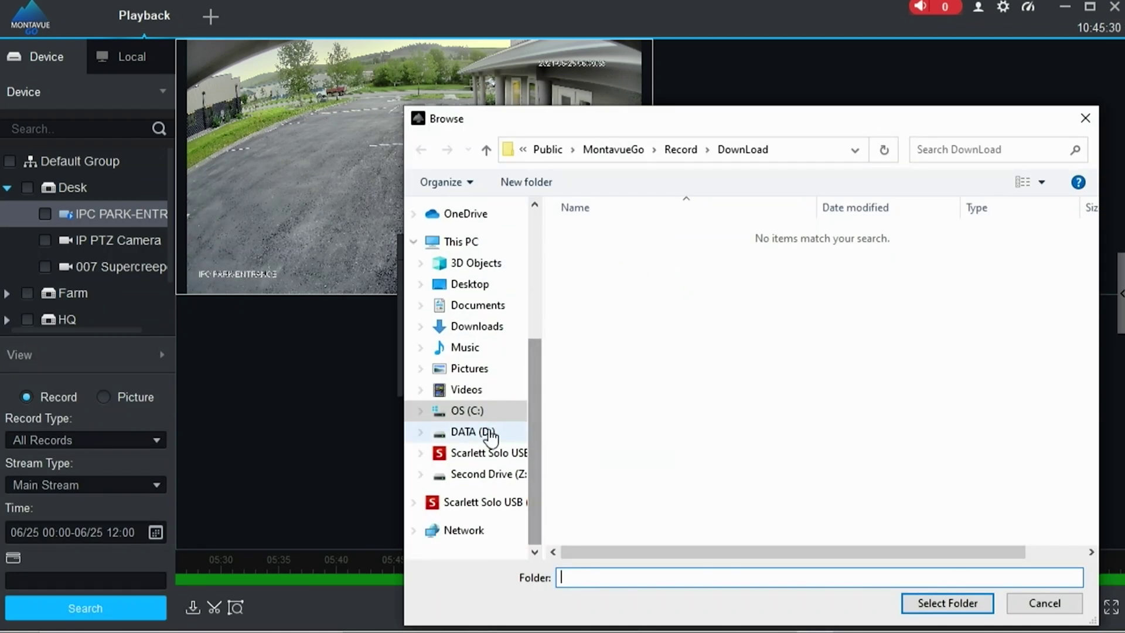
left_click(480, 474)
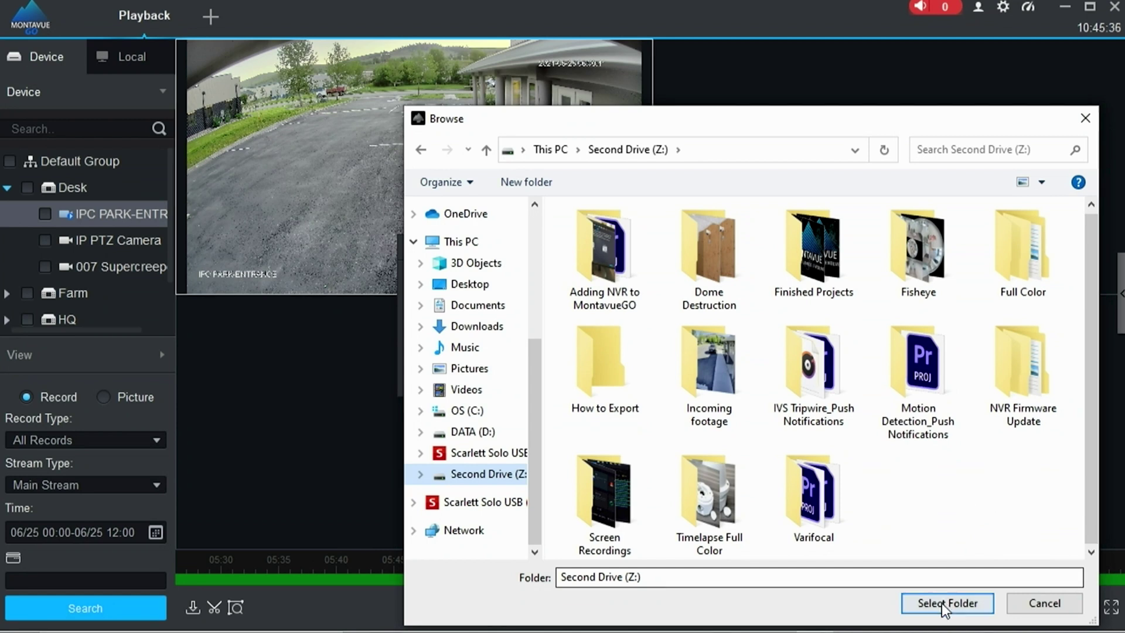
left_click(942, 601)
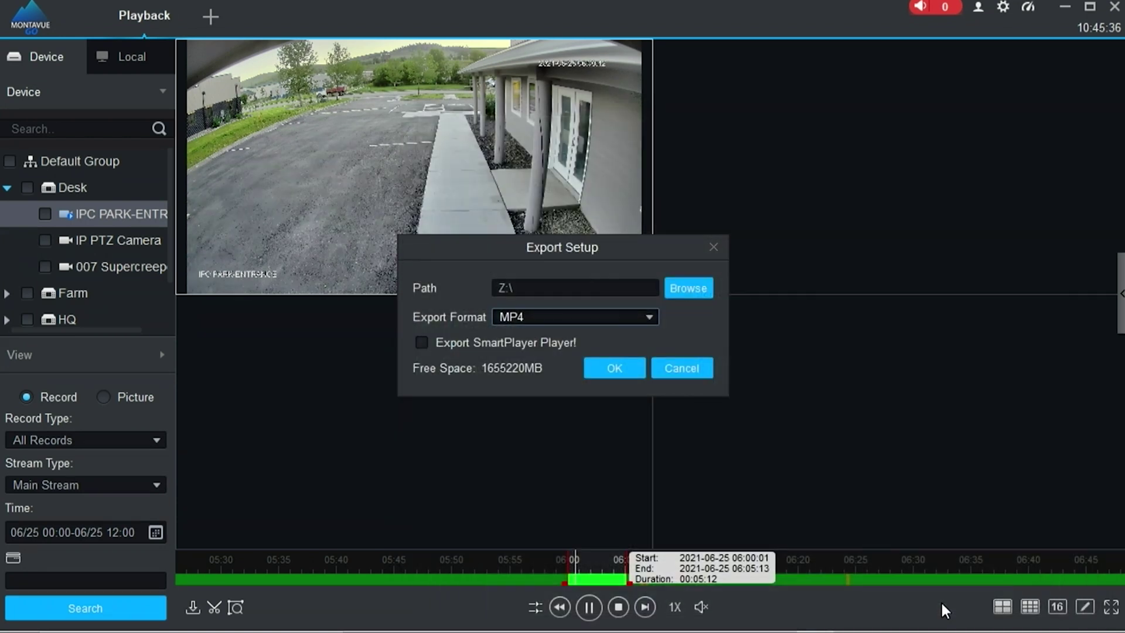
left_click(618, 370)
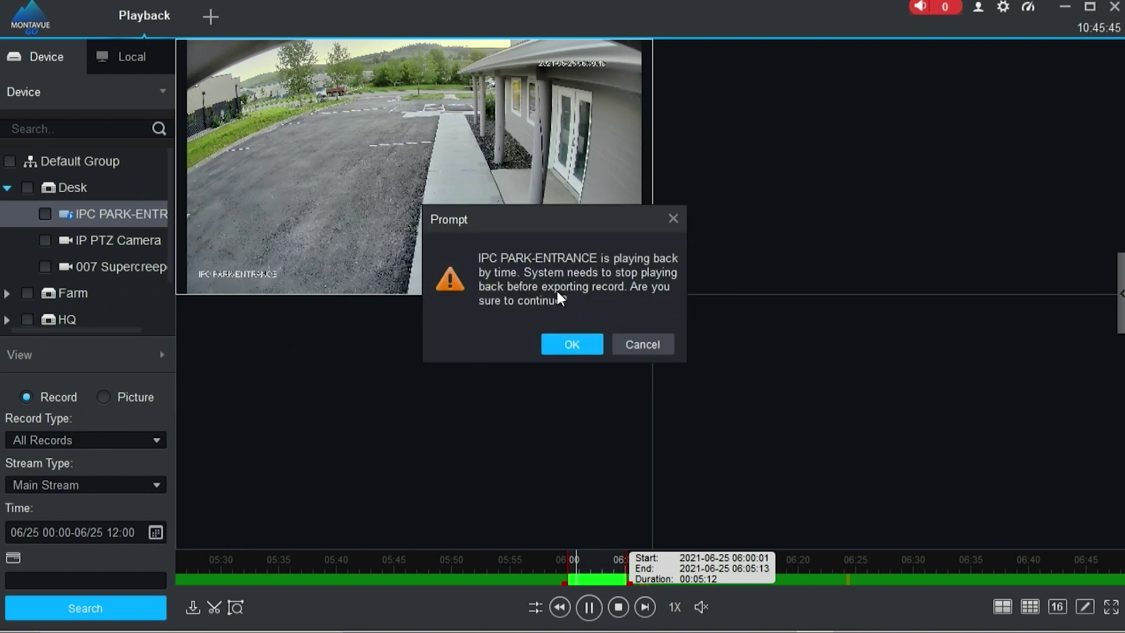
left_click(569, 343)
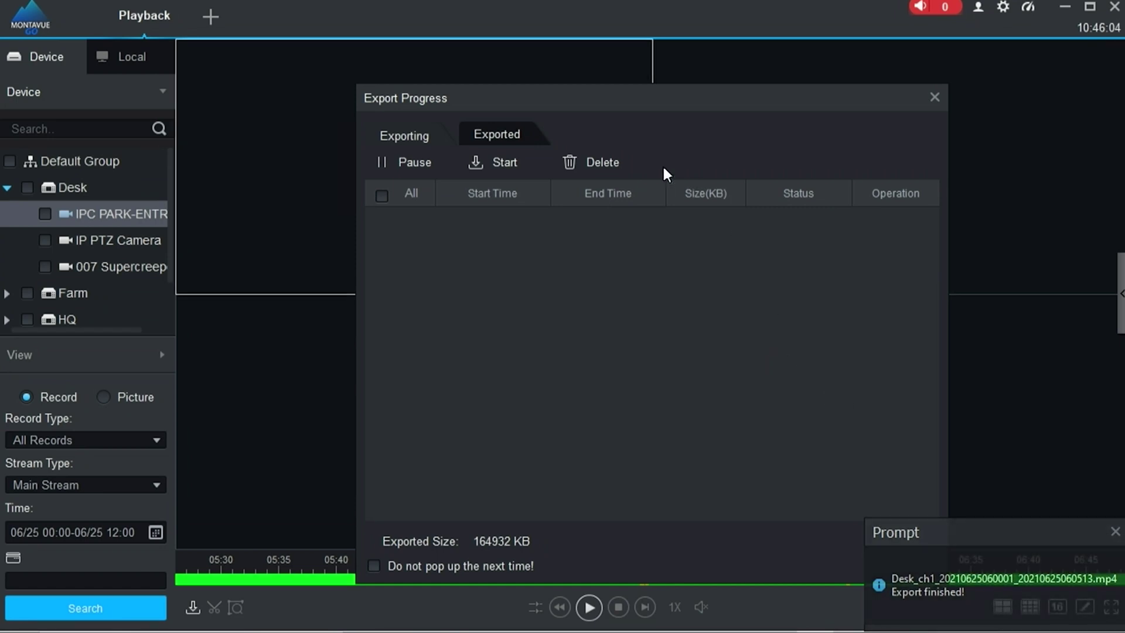
Show the finished exports and open the exported clip's folder in a maximized File Explorer window.
left_click(503, 134)
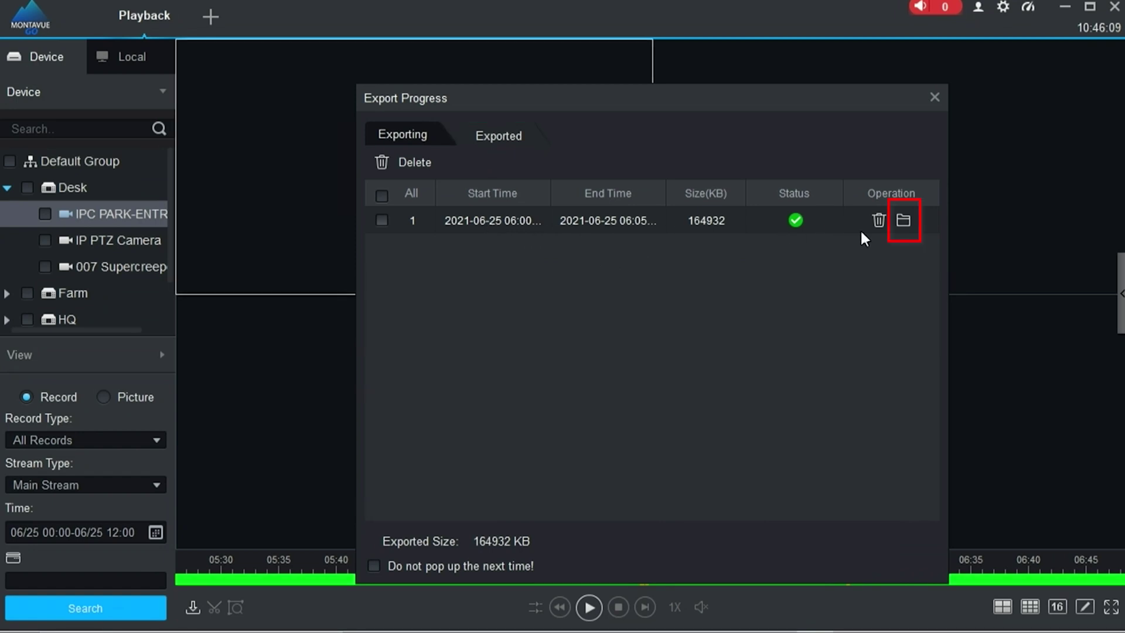
left_click(904, 221)
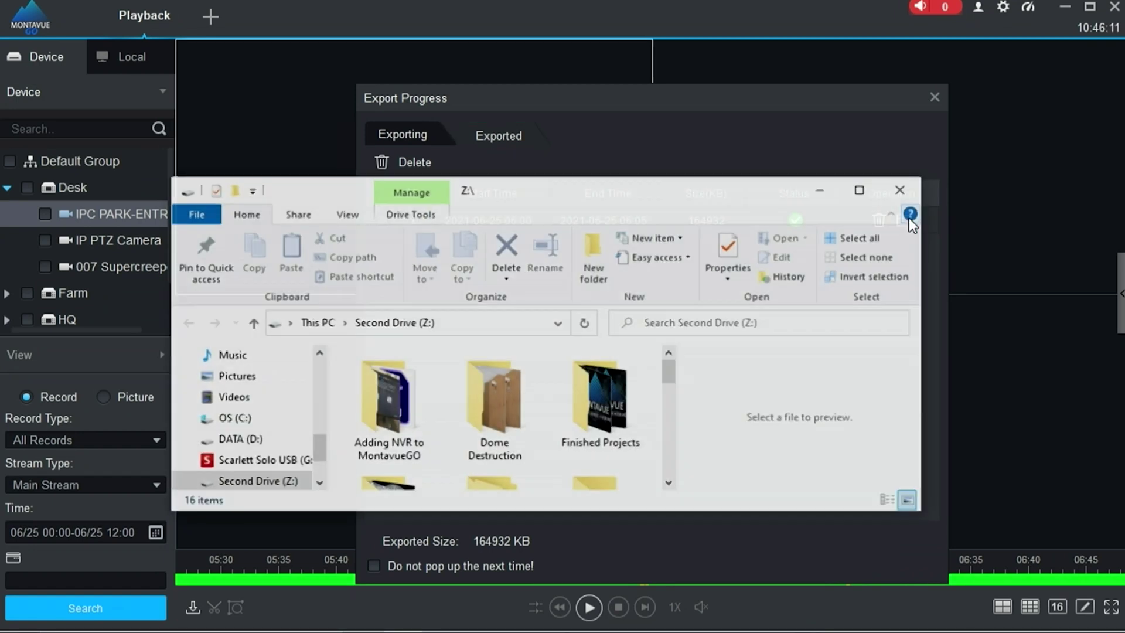
left_click(862, 188)
Play the exported Desk_ch1 video, skip to near its end, and close the player.
double_click(827, 346)
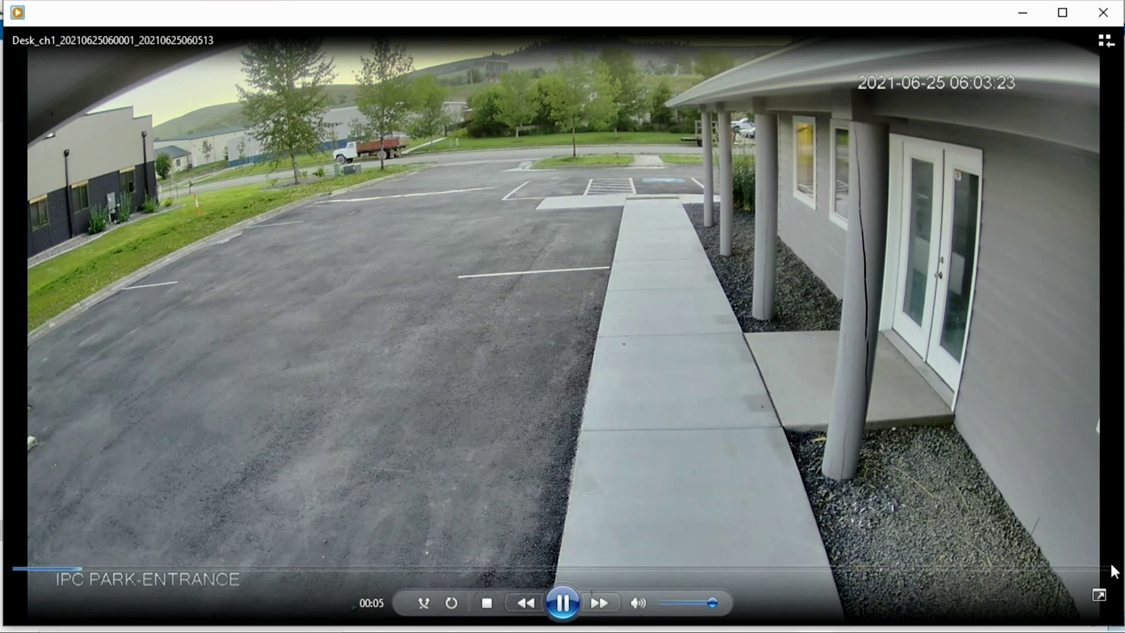
left_click(1039, 569)
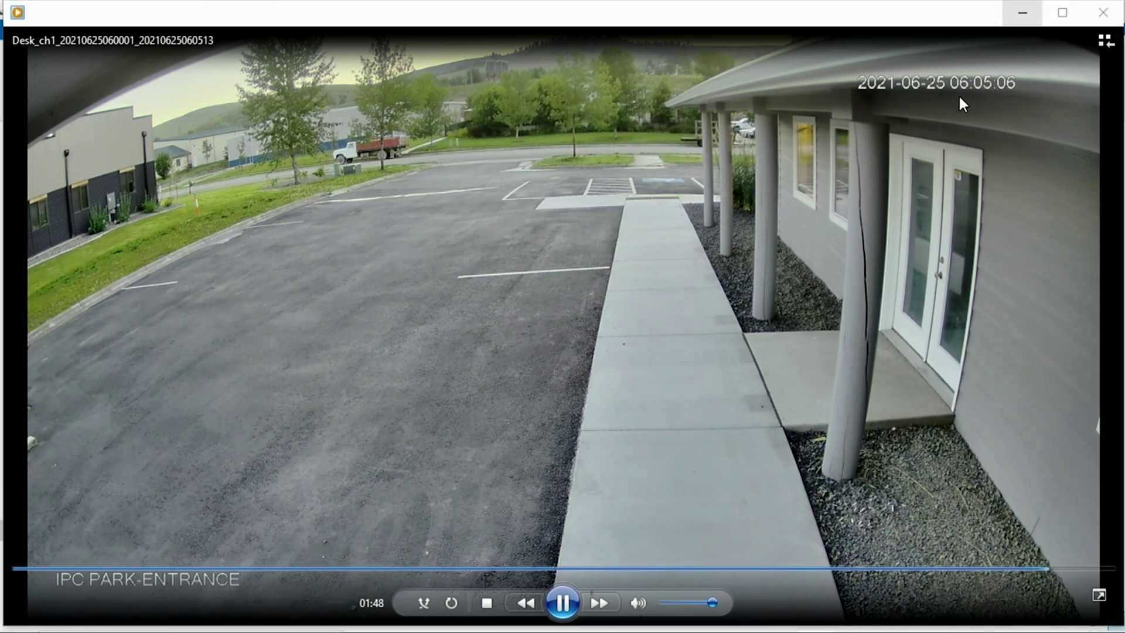
left_click(1107, 16)
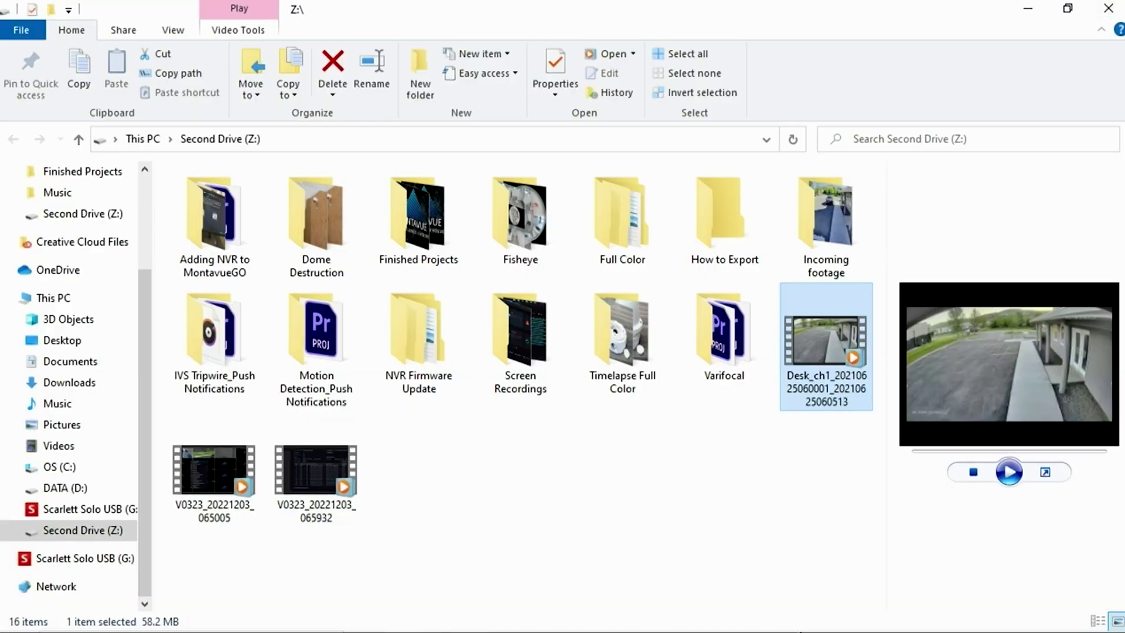
Rename the exported Desk_ch1 video file, starting the new name with "5 mi".
left_click_drag(835, 378, 712, 483)
left_click_drag(503, 485, 512, 499)
mouse_move(839, 340)
left_mouse_down()
mouse_move(715, 333)
mouse_move(829, 332)
mouse_move(824, 351)
left_mouse_up()
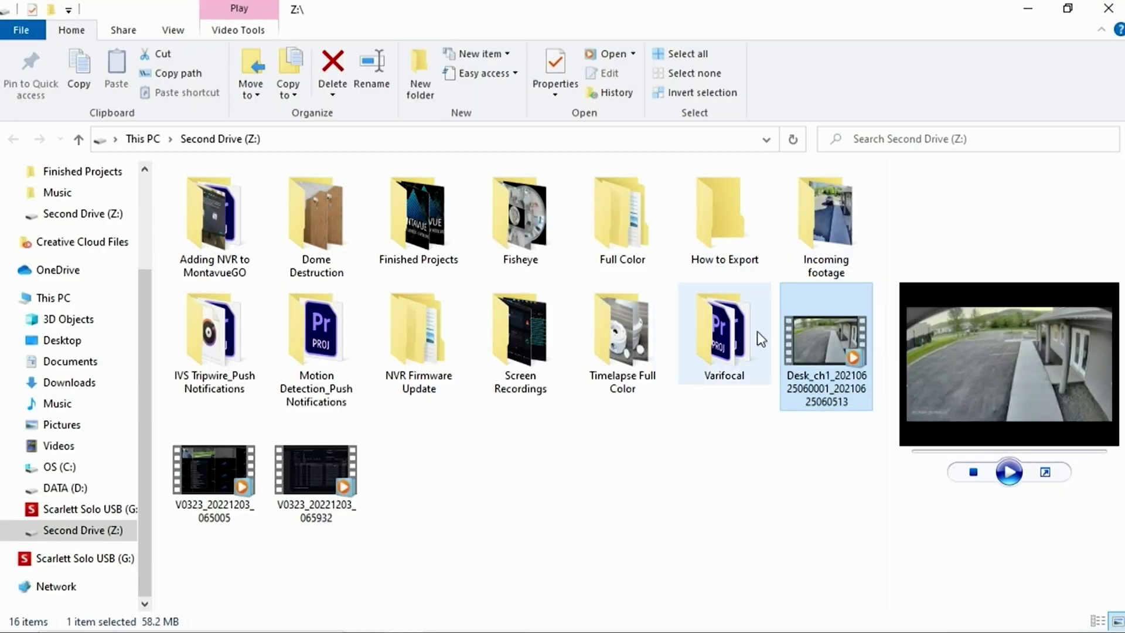
left_click(876, 411)
right_click(808, 371)
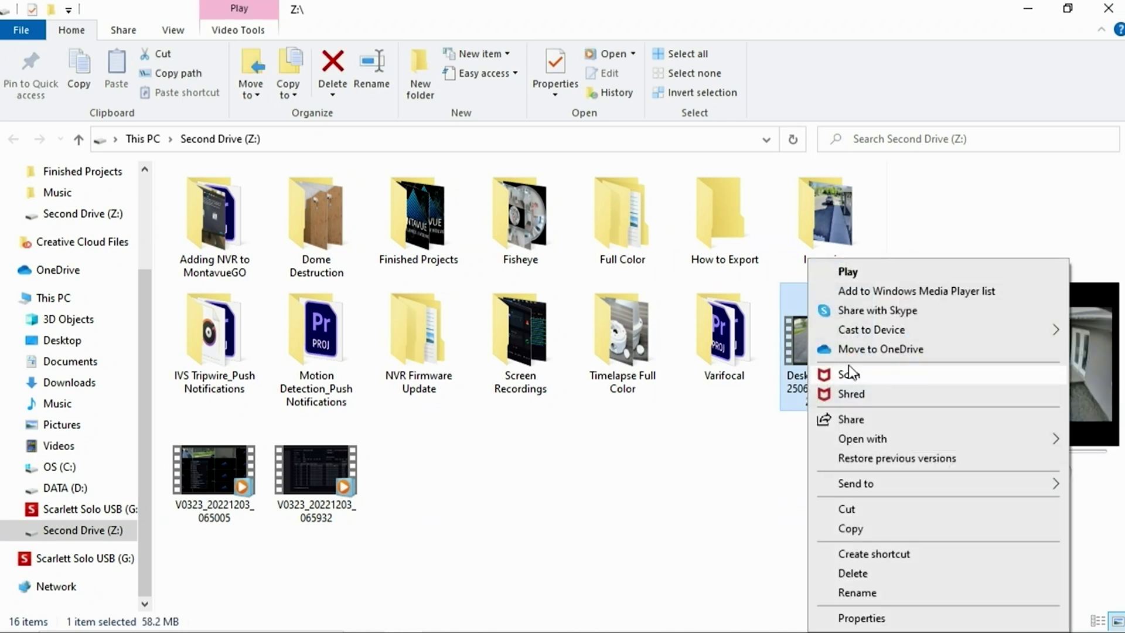
left_click(879, 593)
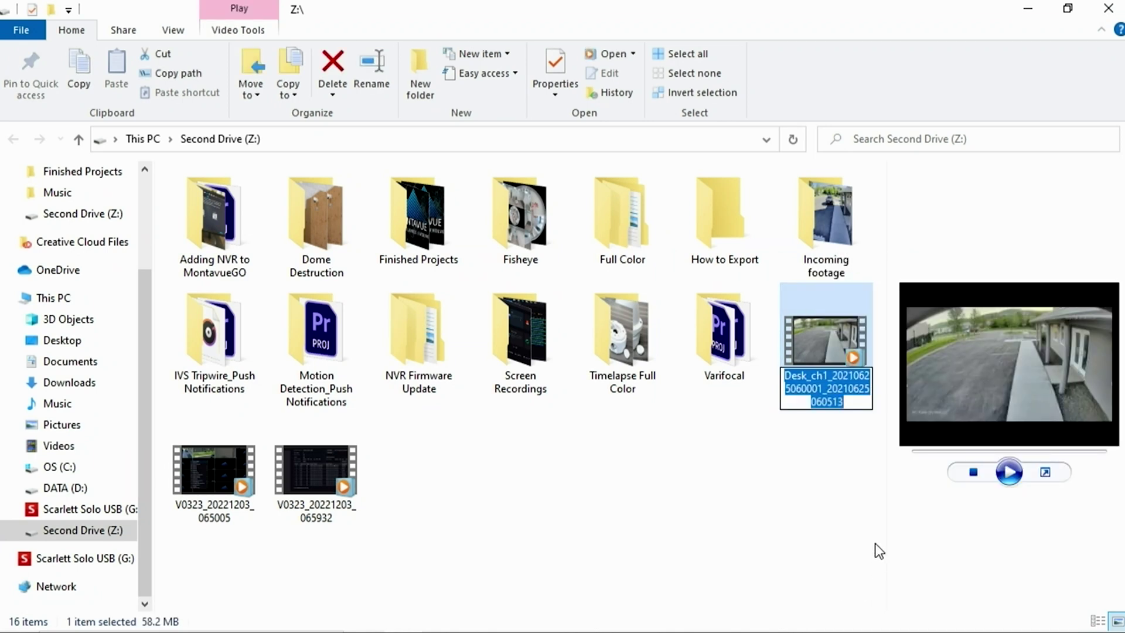
type("test")
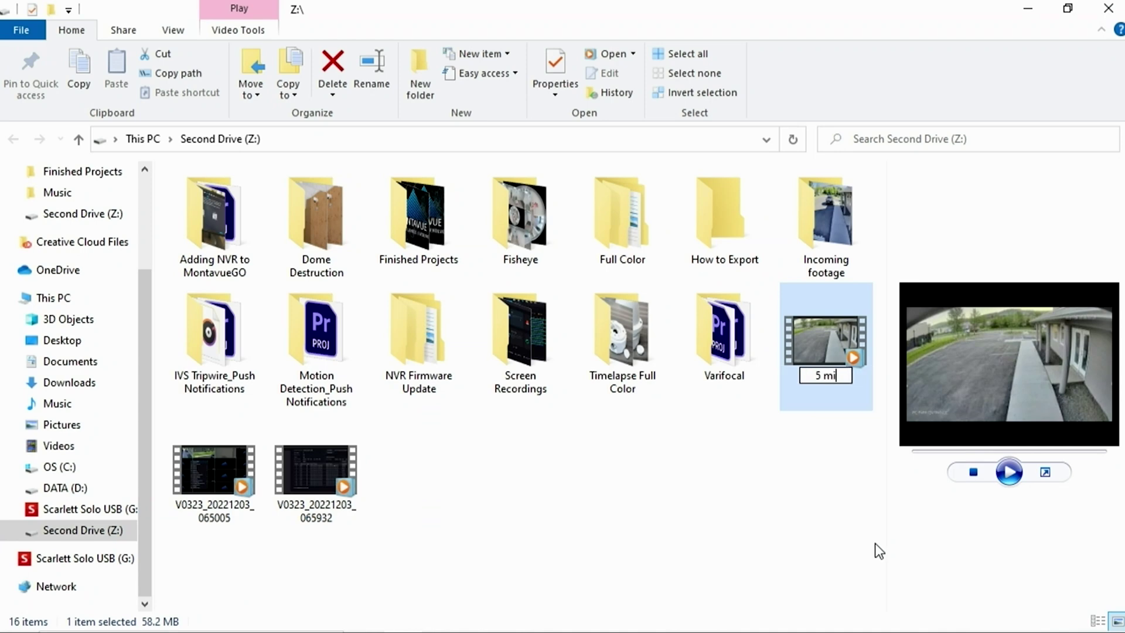